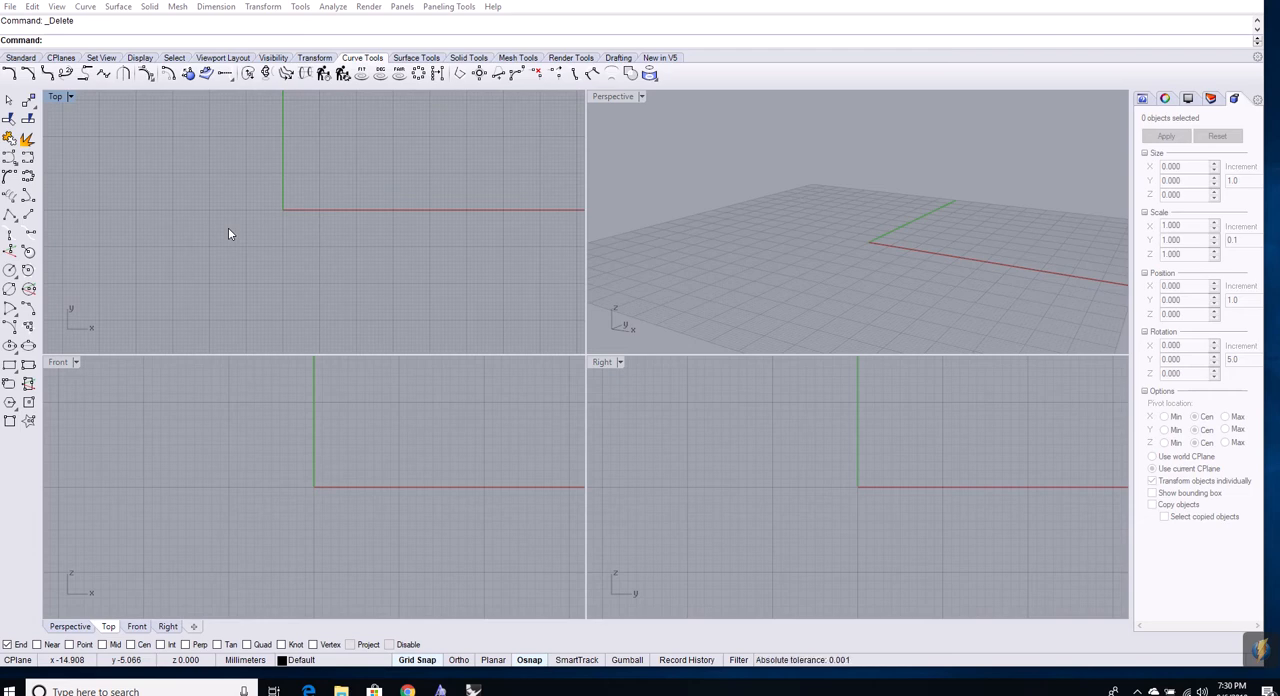
# Draw a 20 mm horizontal line along the x-axis in the Top view, starting at x -40, and delete it
pyautogui.moveTo(278, 241); pyautogui.dragTo(323, 254, button='right')
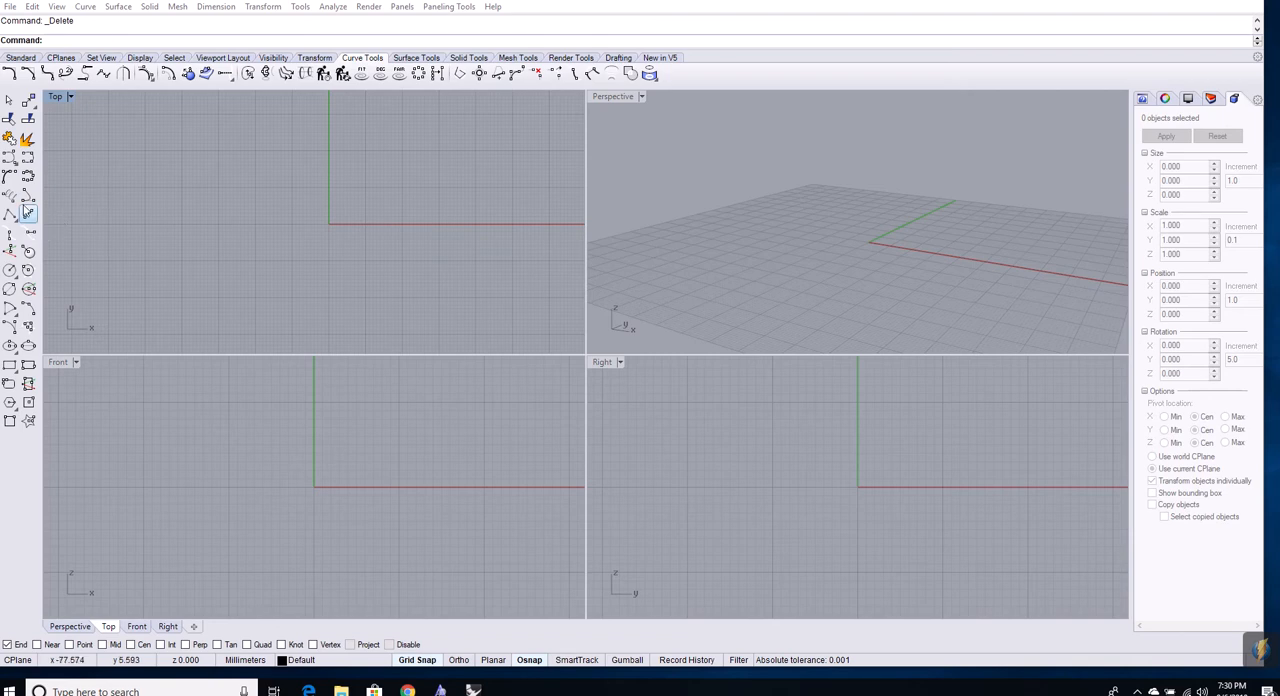
pyautogui.click(29, 215)
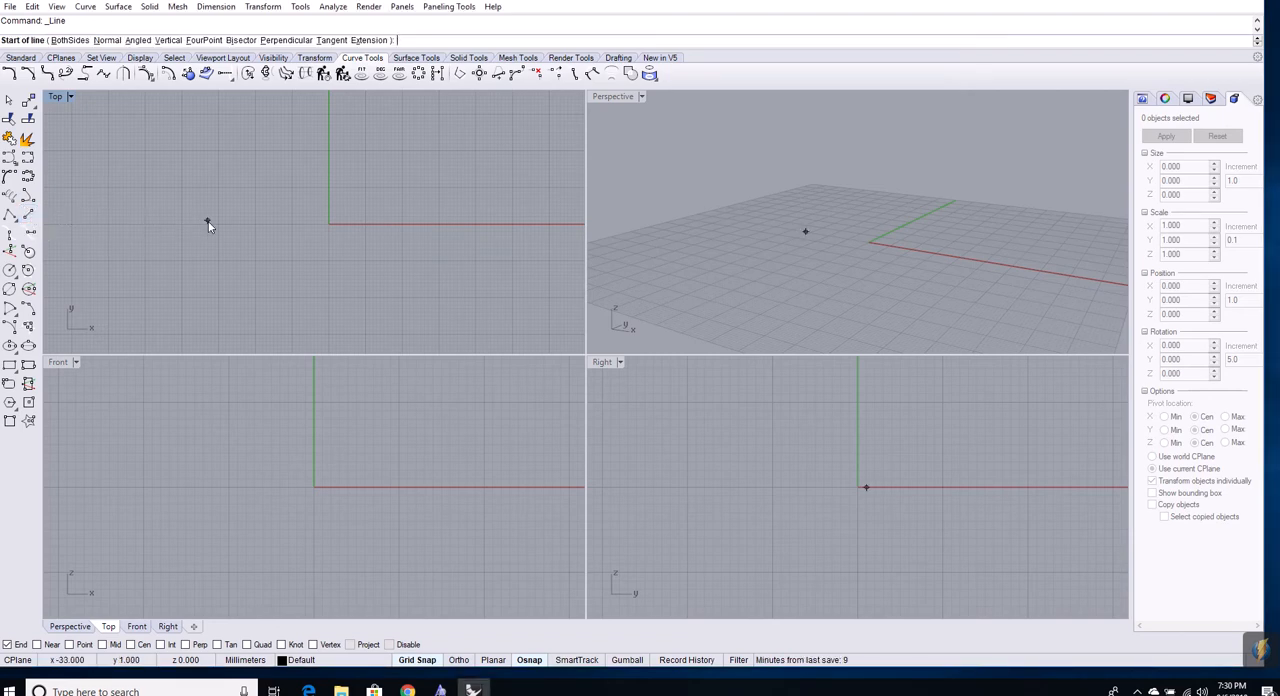
pyautogui.click(181, 224)
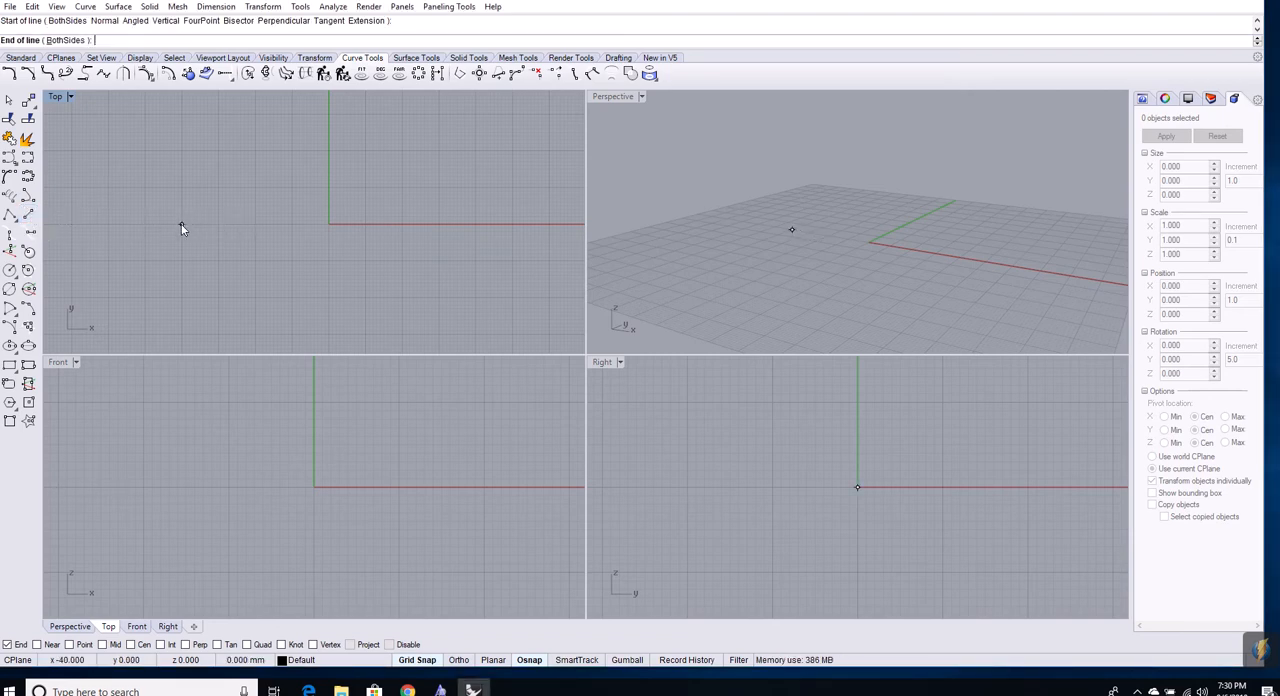
pyautogui.click(257, 224)
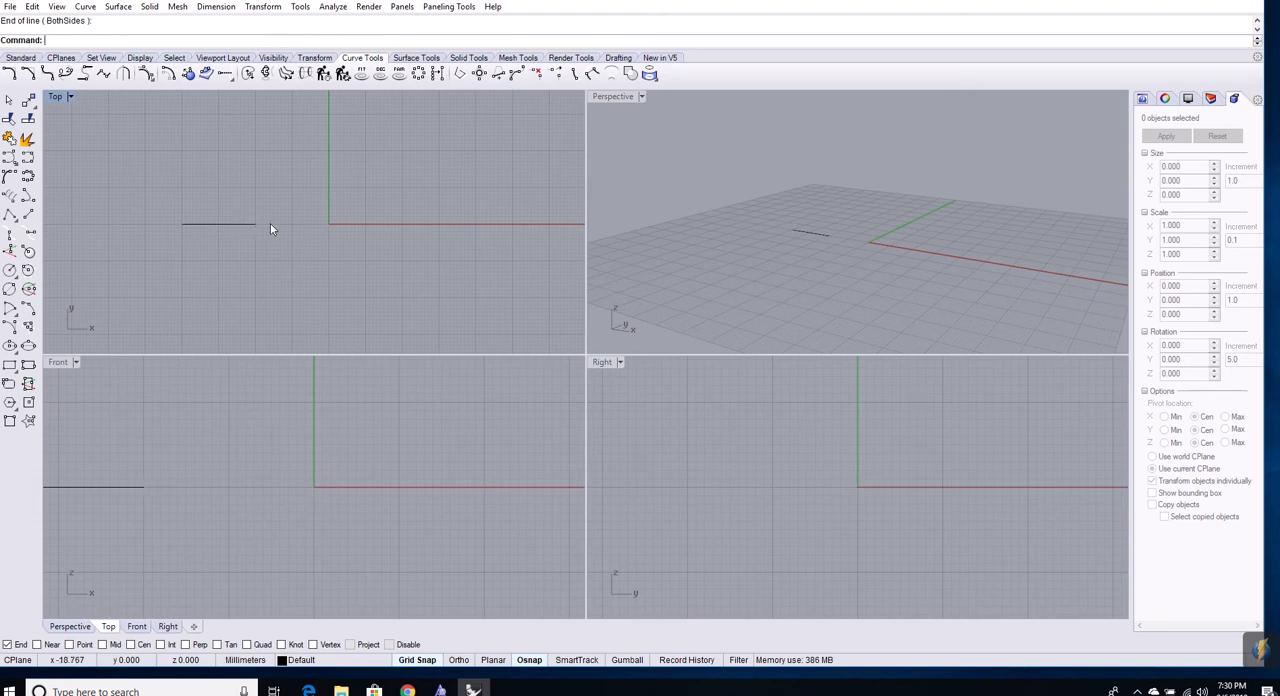
pyautogui.click(219, 223)
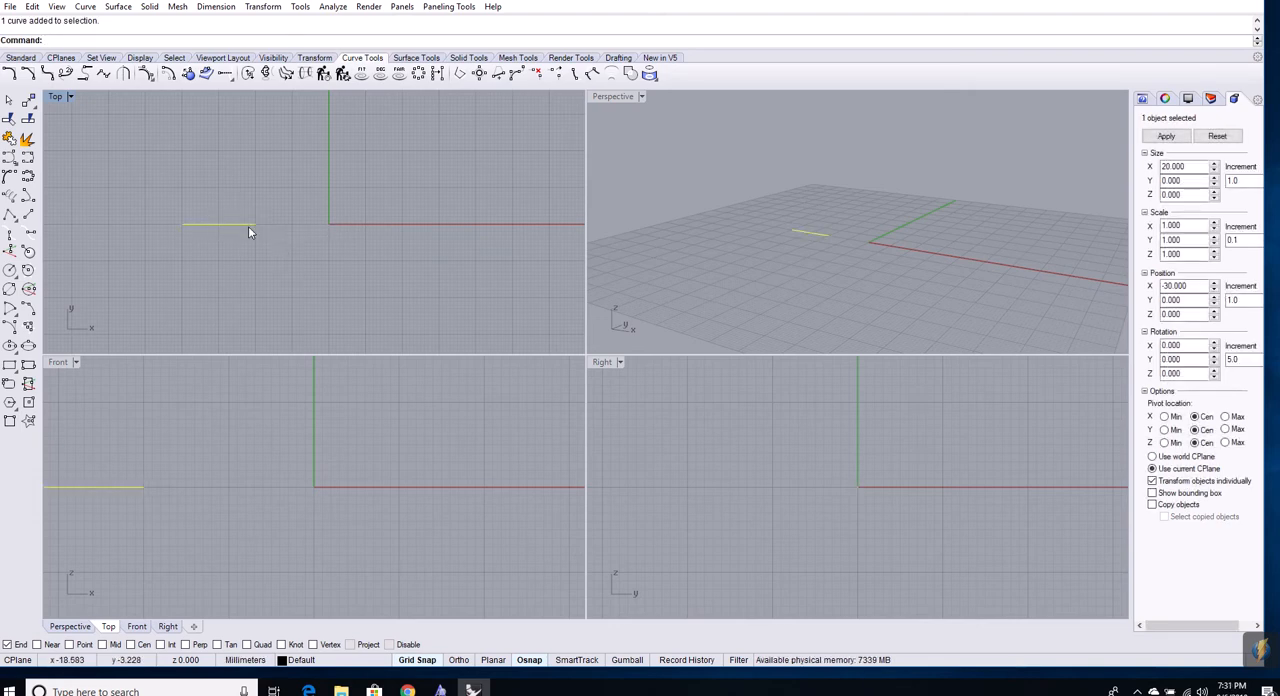
pyautogui.press('Delete')
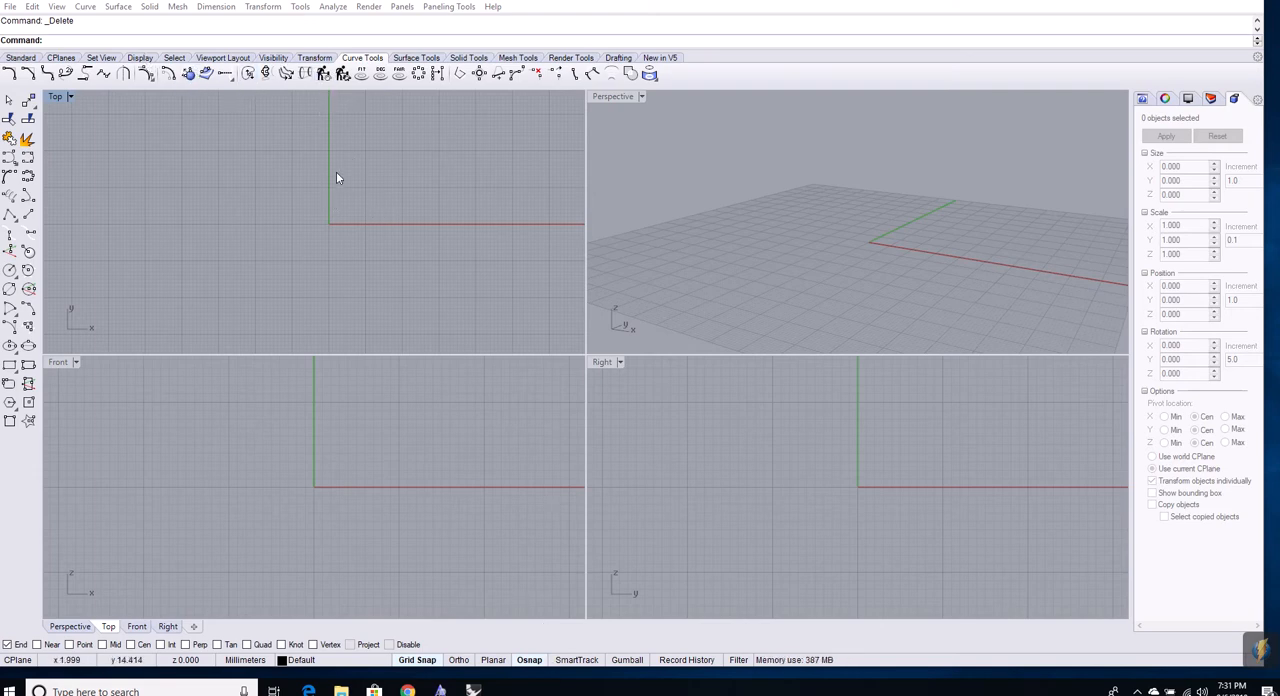
# Maximize the Top viewport and bring back the curve drawing tools
pyautogui.click(223, 57)
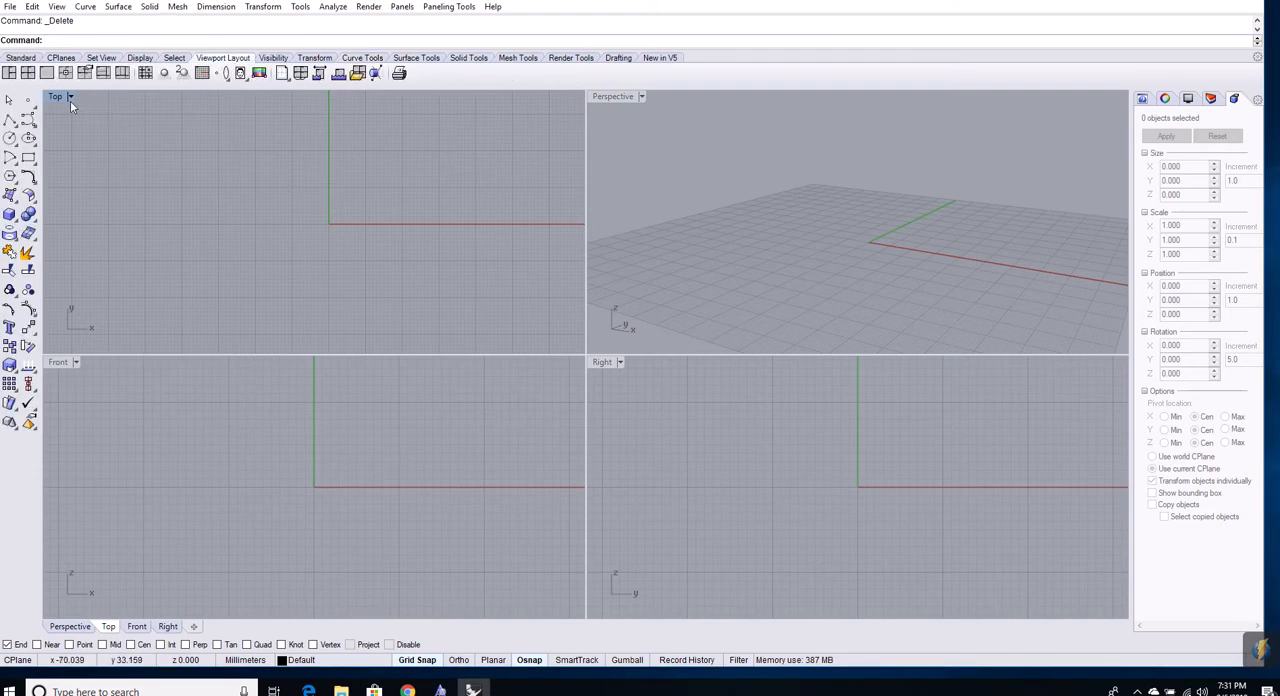
pyautogui.click(47, 73)
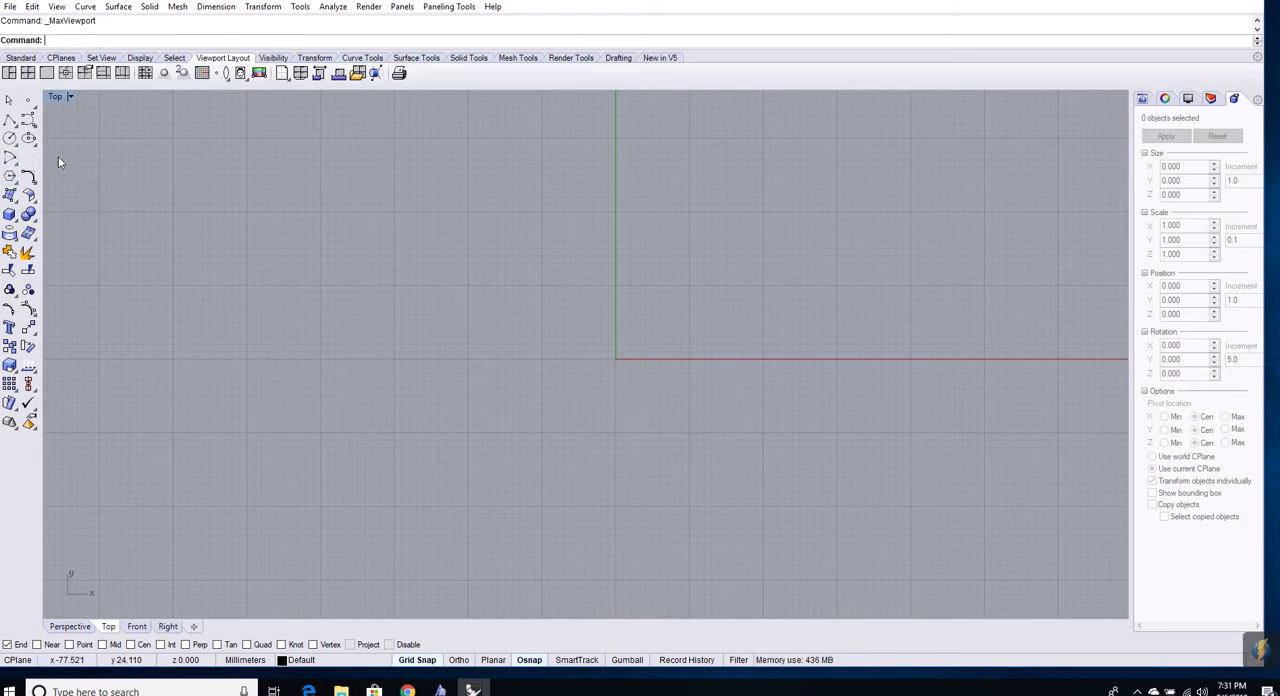
pyautogui.click(364, 58)
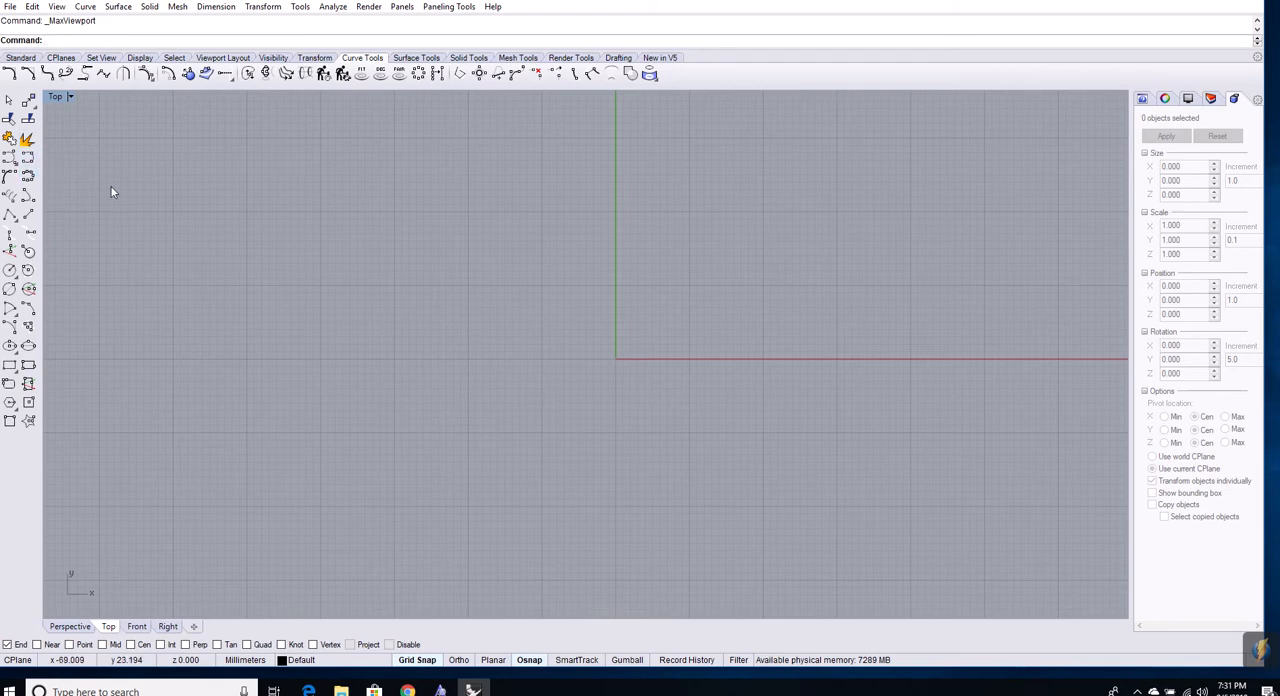
# Draw a 12 mm horizontal line starting at -60, 20 and delete it
pyautogui.click(29, 218)
pyautogui.click(174, 211)
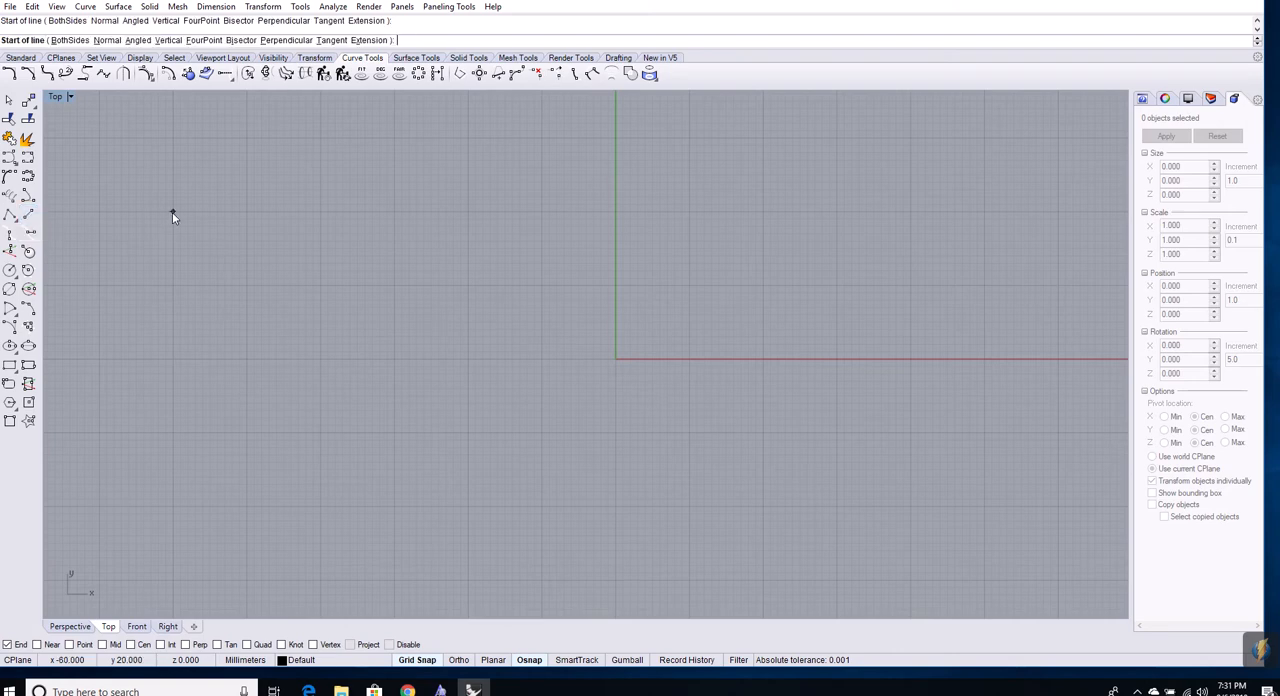
pyautogui.click(262, 211)
pyautogui.click(234, 212)
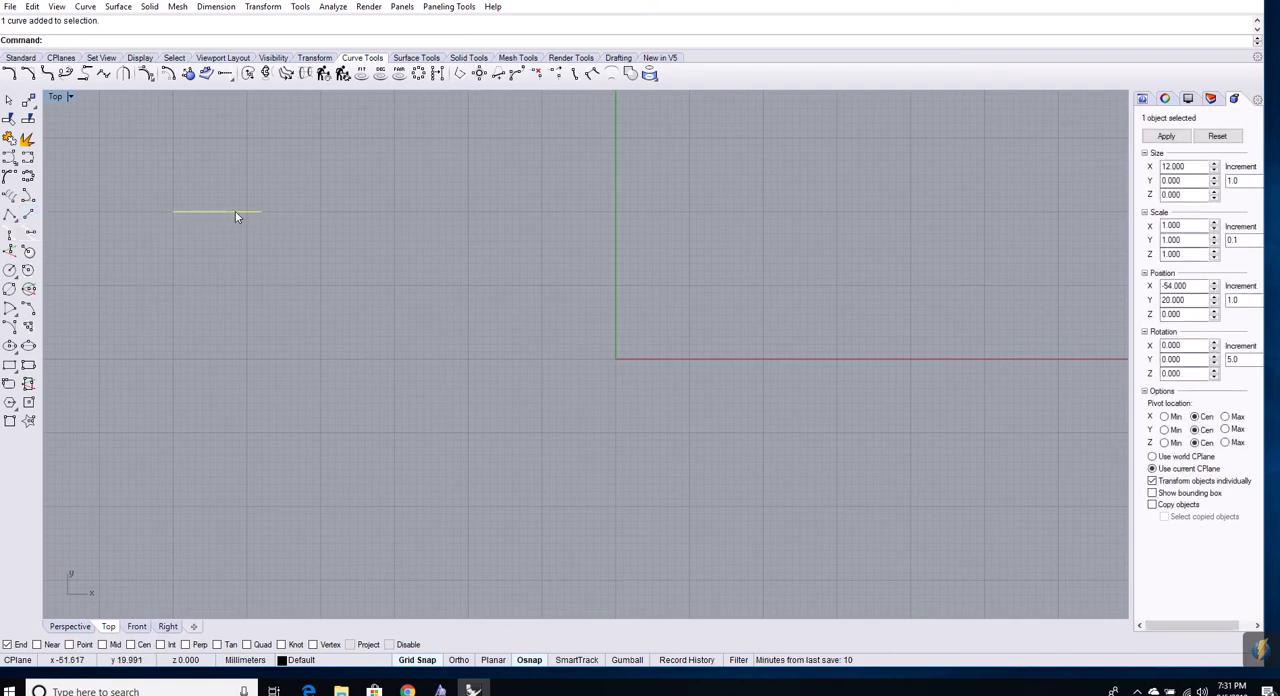
pyautogui.press('Delete')
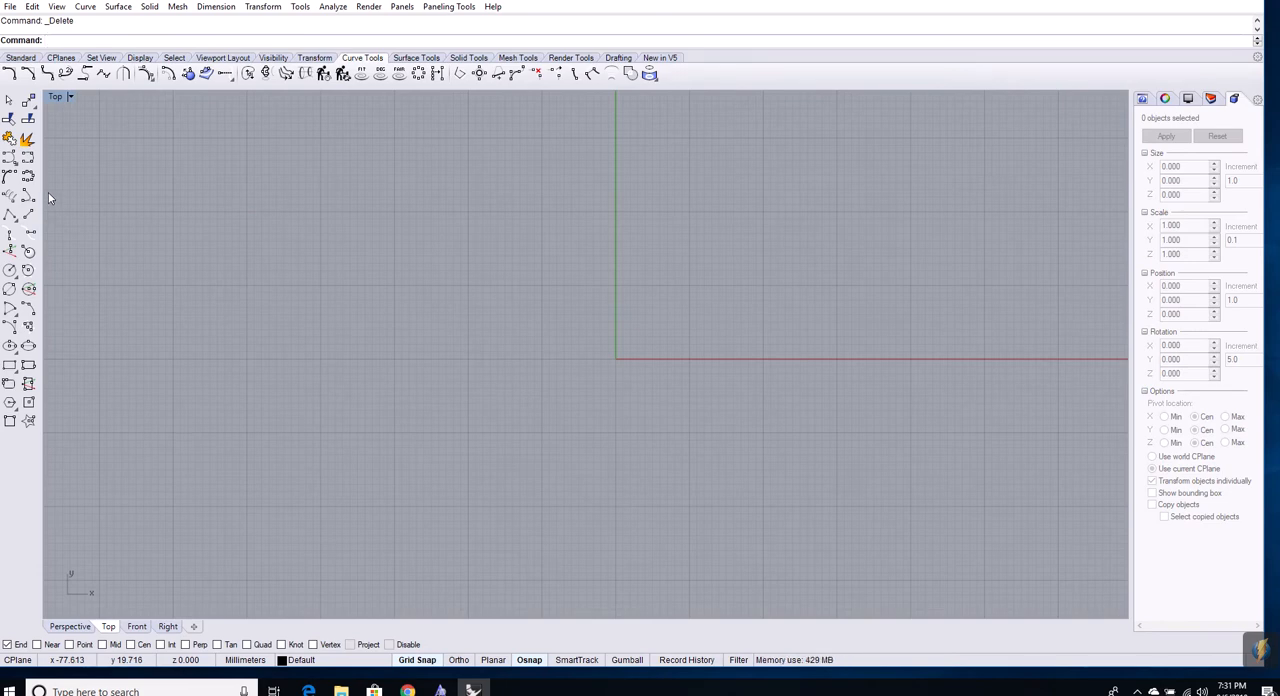
# Draw a stepped polyline from -60, 20 to -10, 20 with two 10 mm square bumps joined by a 30 mm segment, and discard it
pyautogui.click(9, 214)
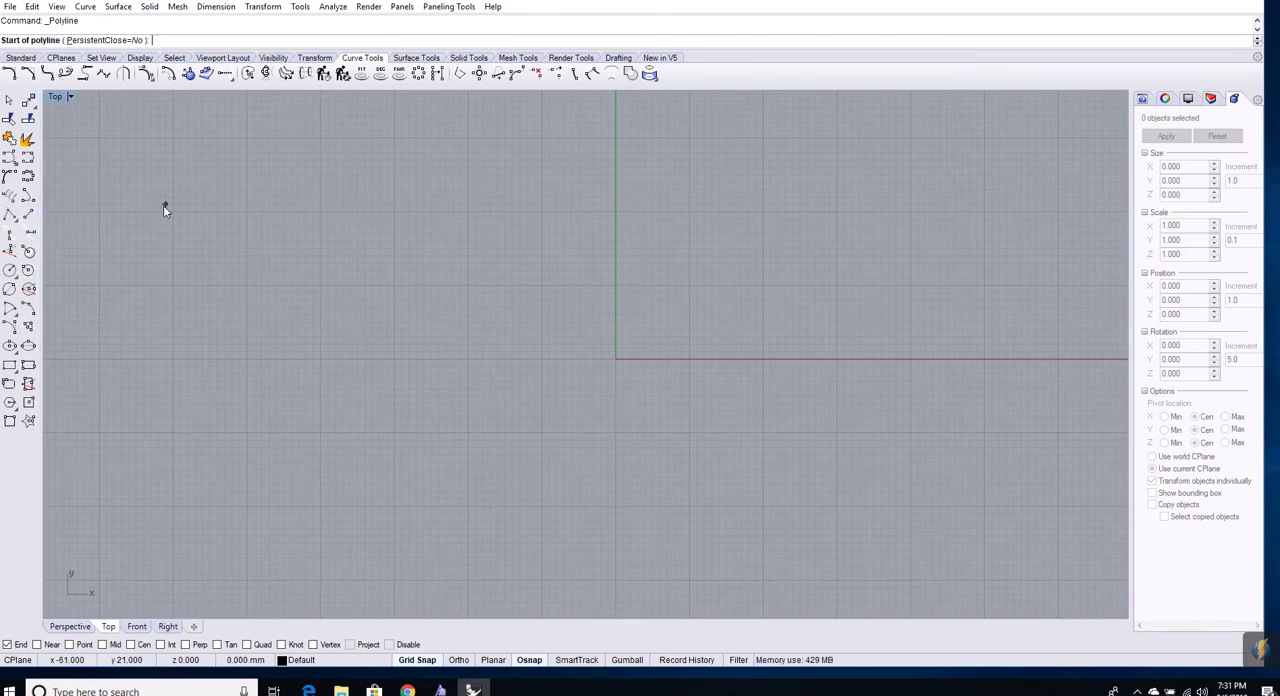
pyautogui.click(173, 211)
pyautogui.click(173, 138)
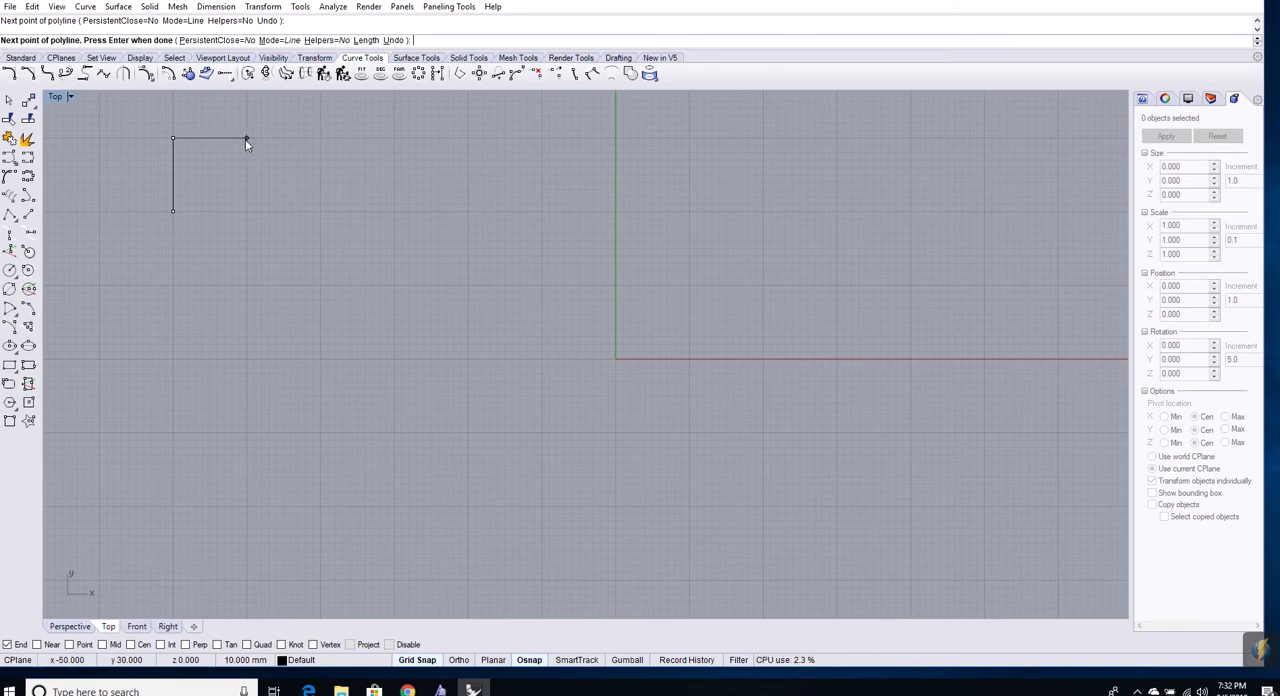
pyautogui.click(245, 138)
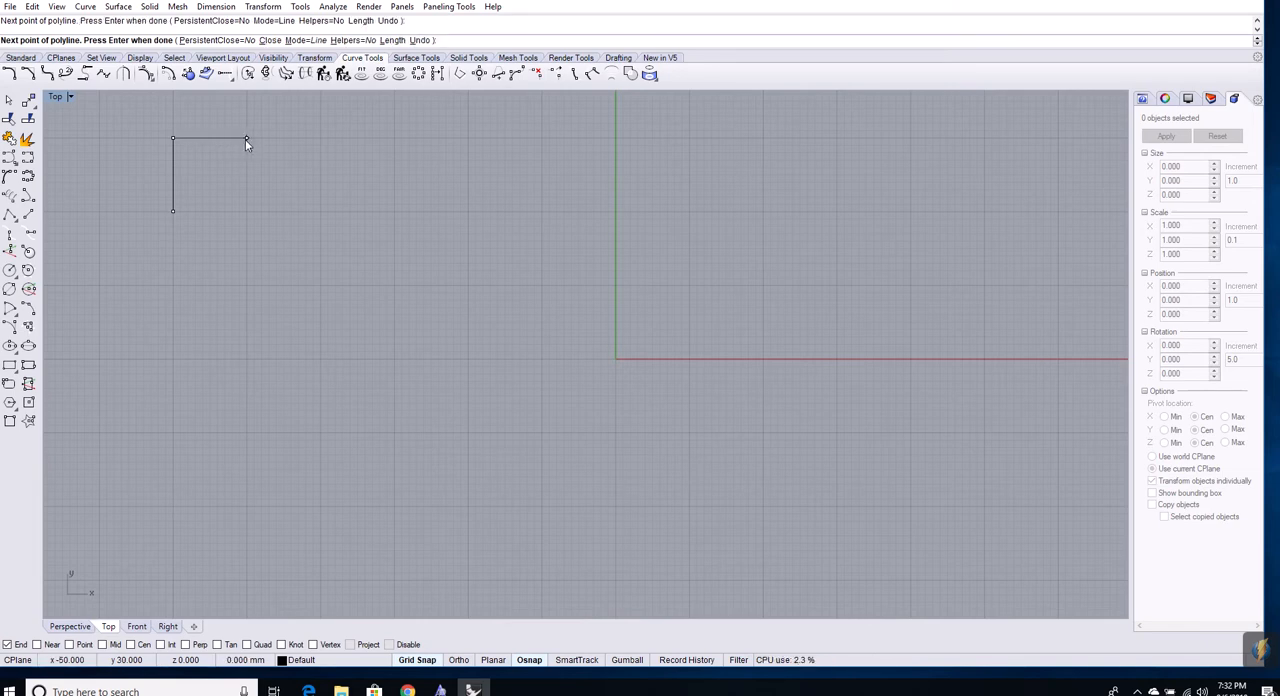
pyautogui.click(247, 209)
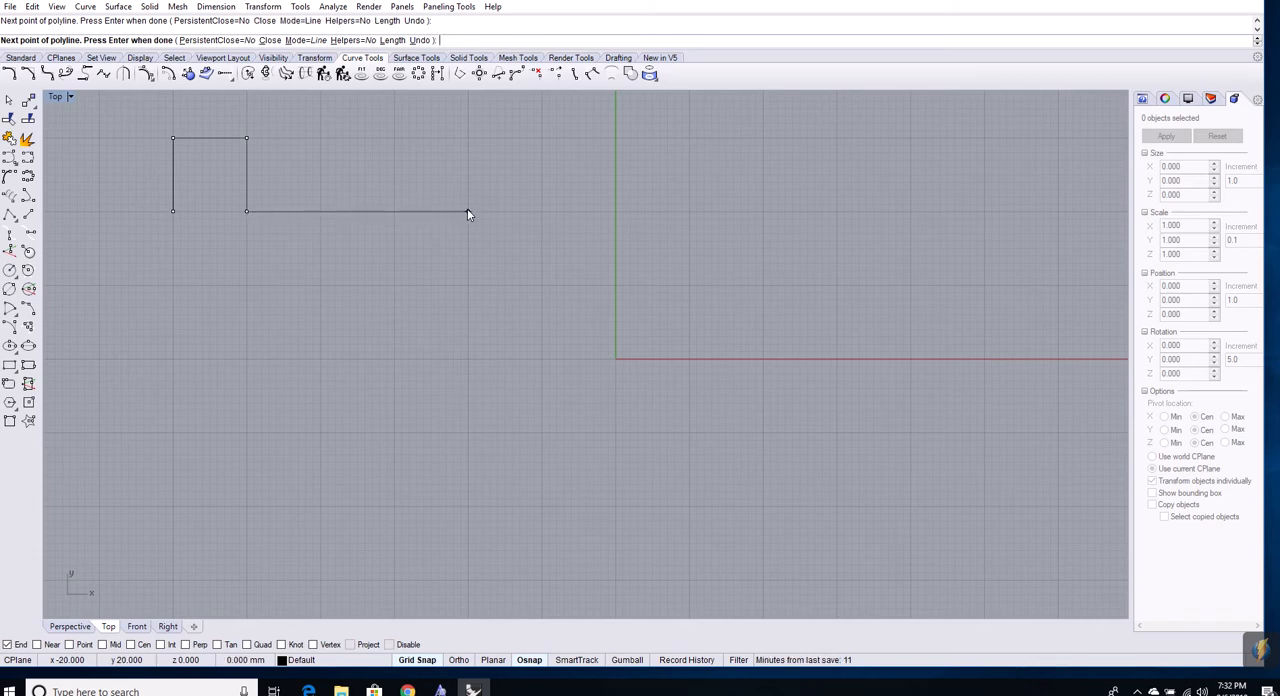
pyautogui.click(467, 209)
pyautogui.click(468, 139)
pyautogui.click(541, 139)
pyautogui.click(542, 211)
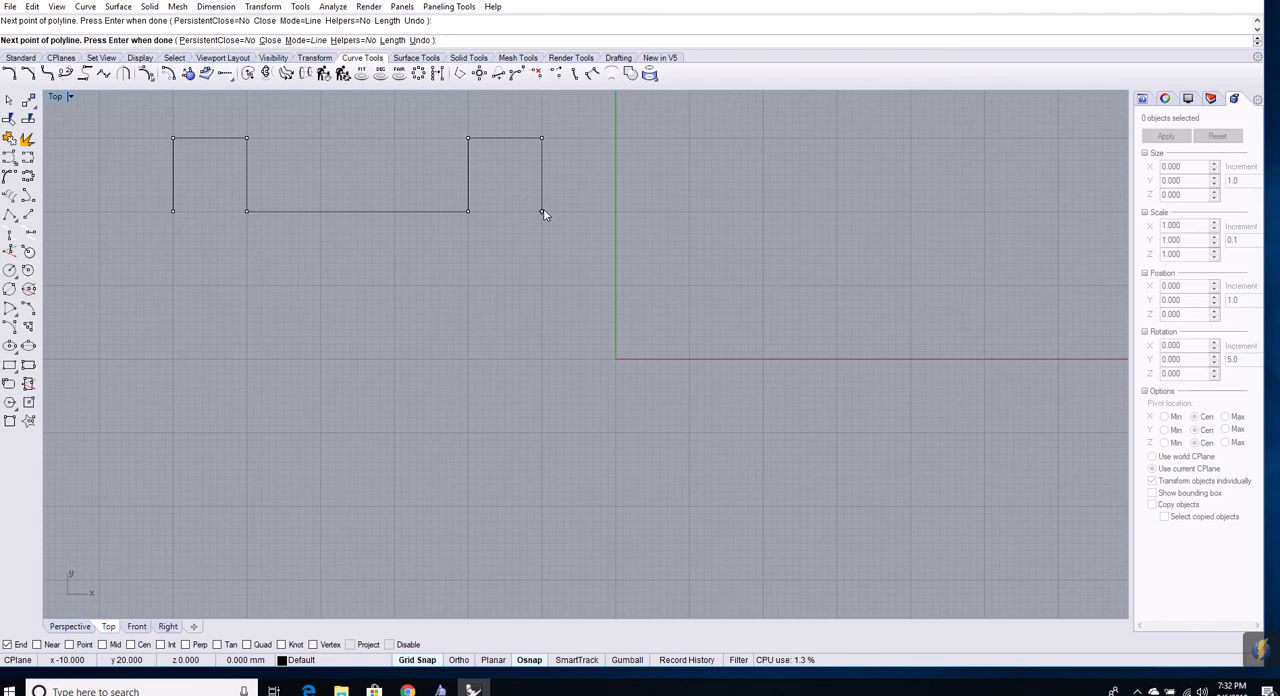
pyautogui.click(543, 210)
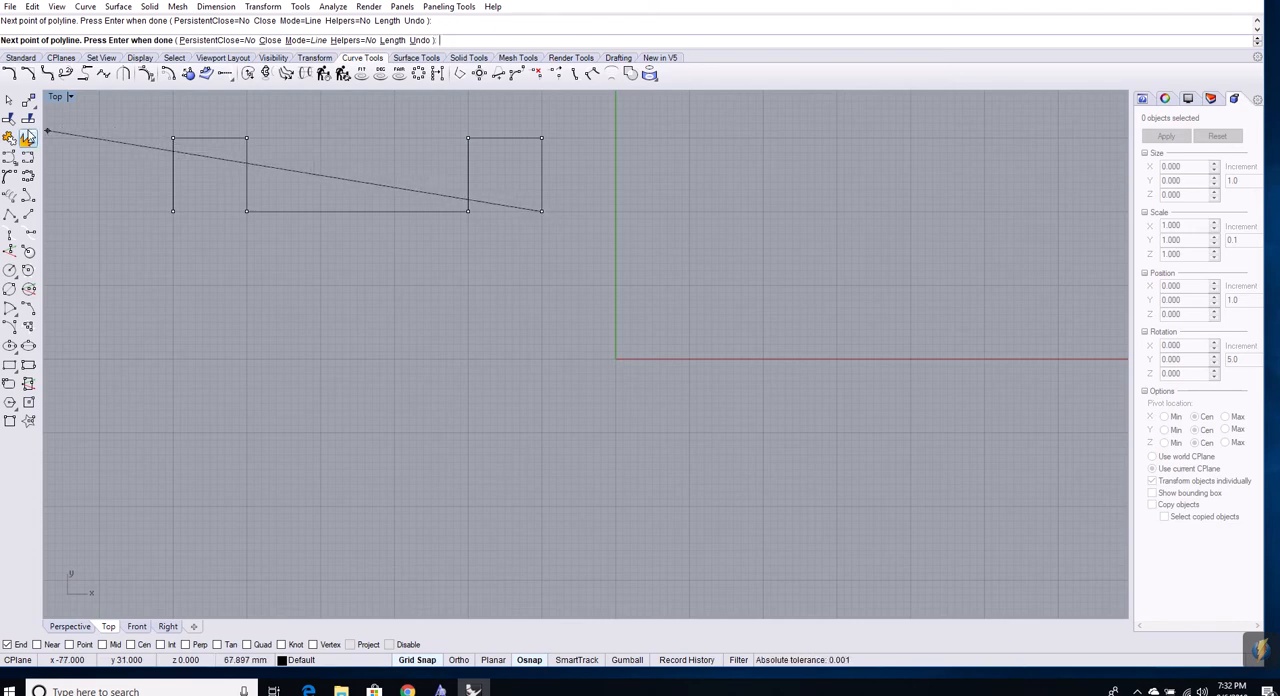
pyautogui.press('Escape')
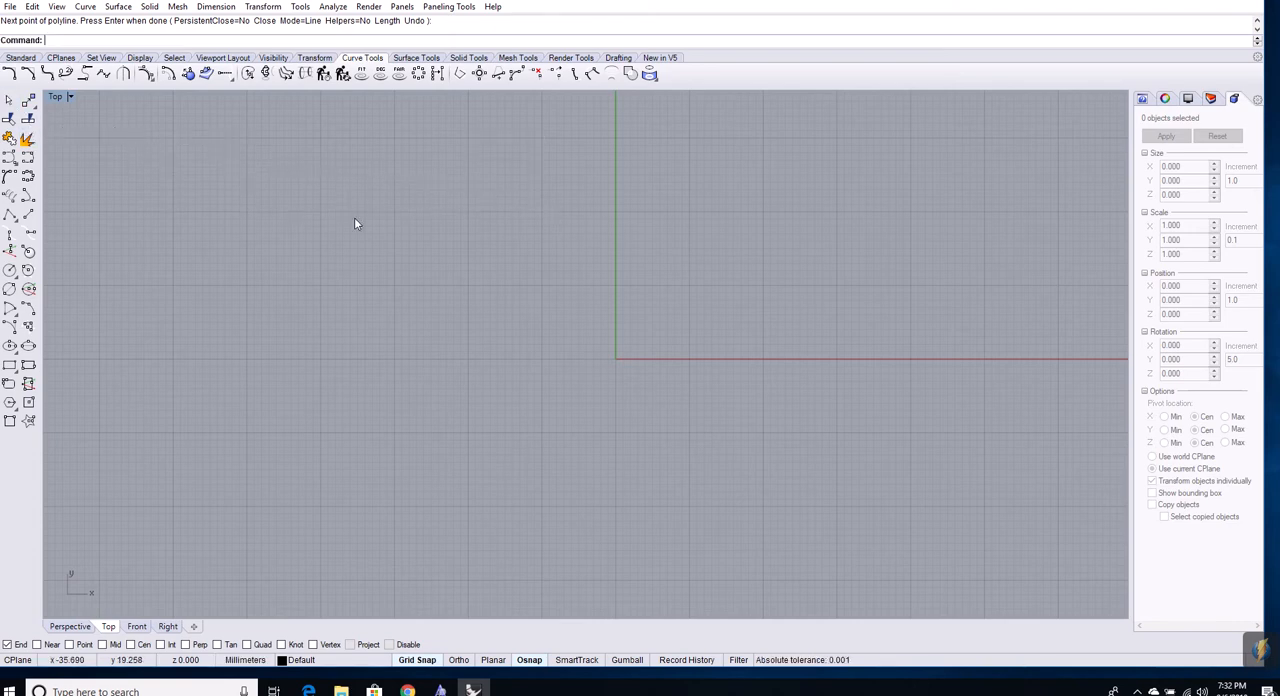
# Draw a degree 3 control point curve from -60, 10 through control point -60, 20 to -40, 20 and select it
pyautogui.click(9, 159)
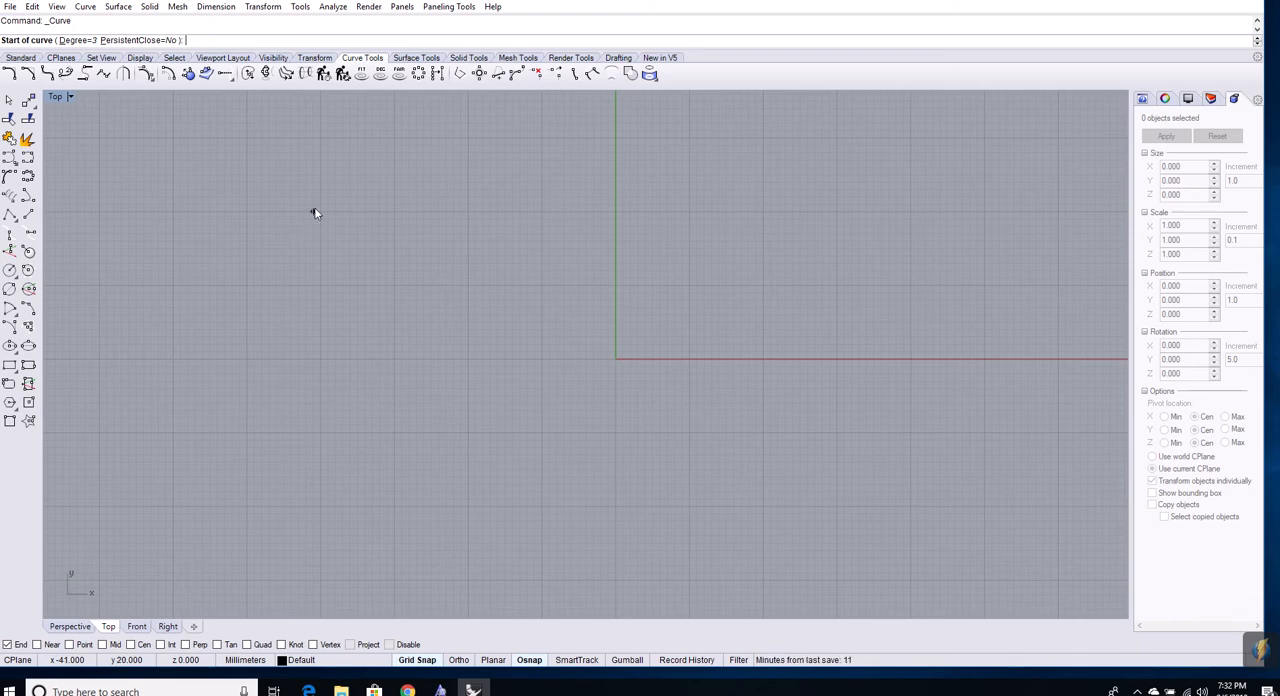
pyautogui.click(175, 289)
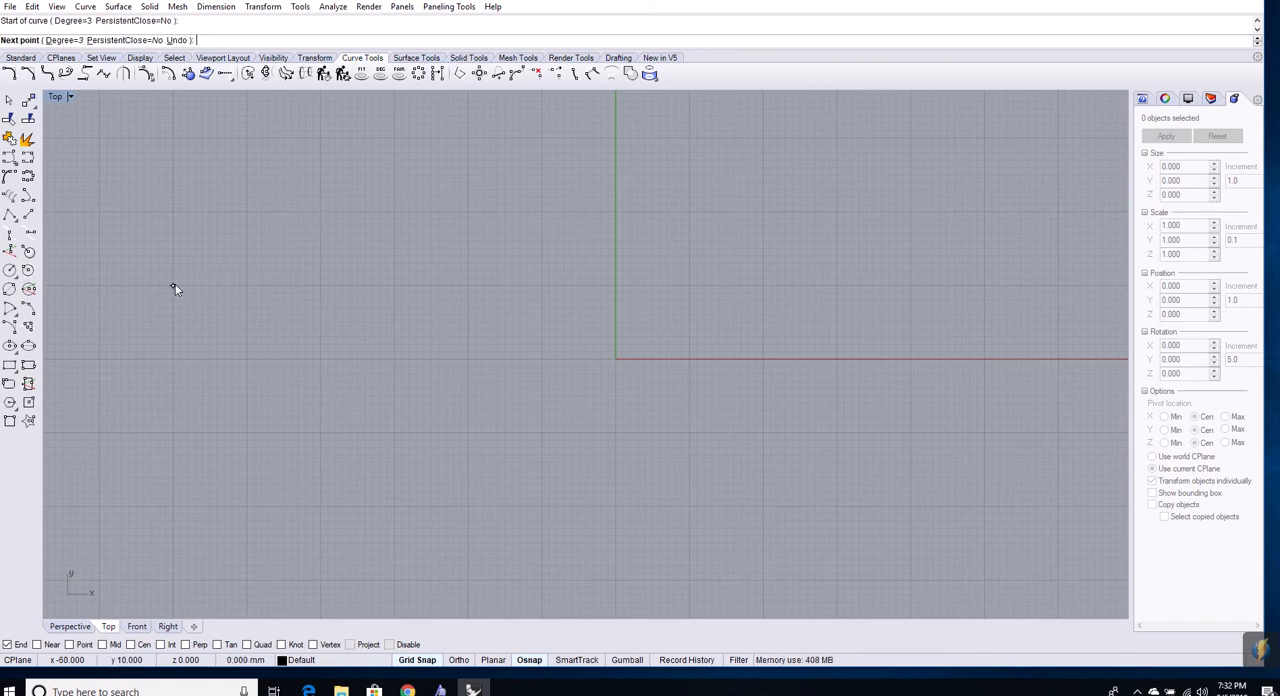
pyautogui.click(174, 213)
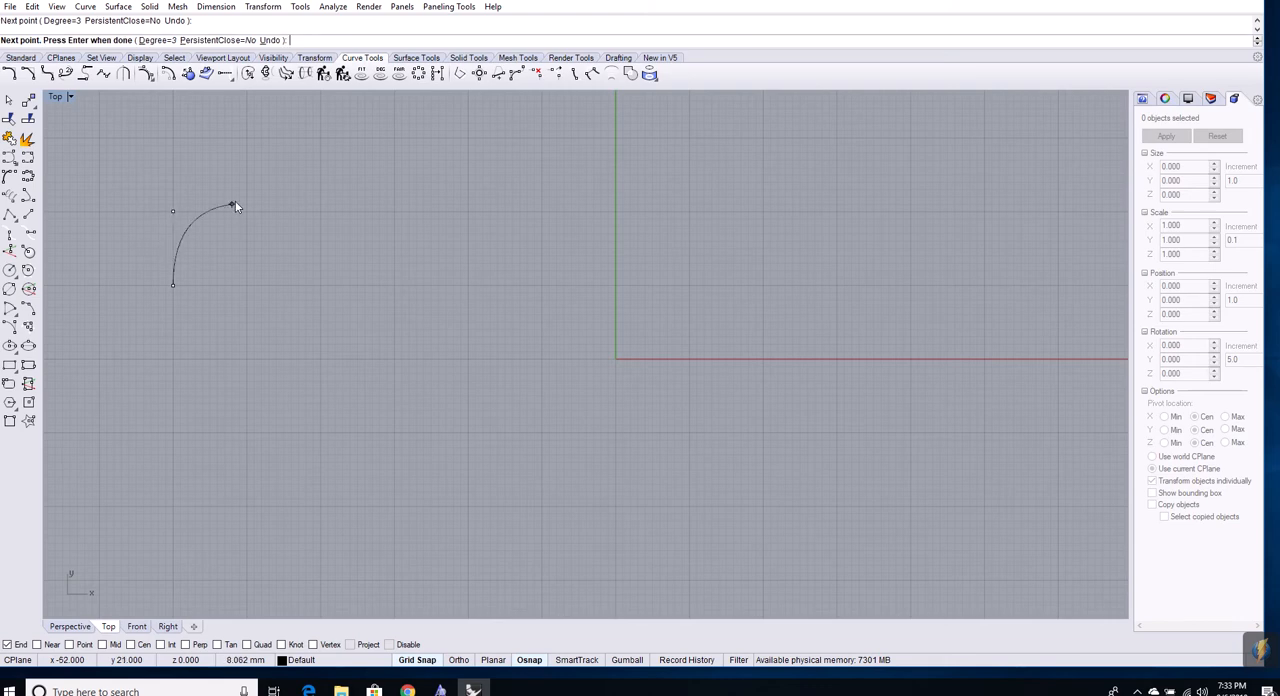
pyautogui.click(317, 210)
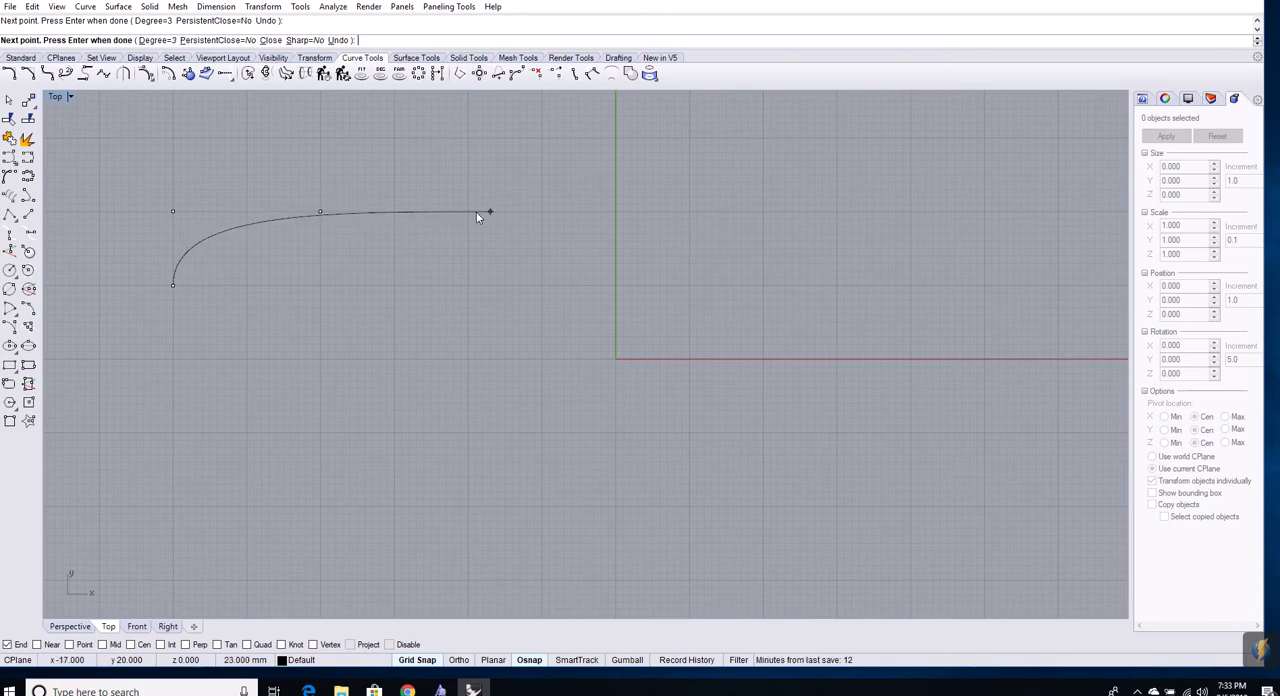
pyautogui.click(320, 213)
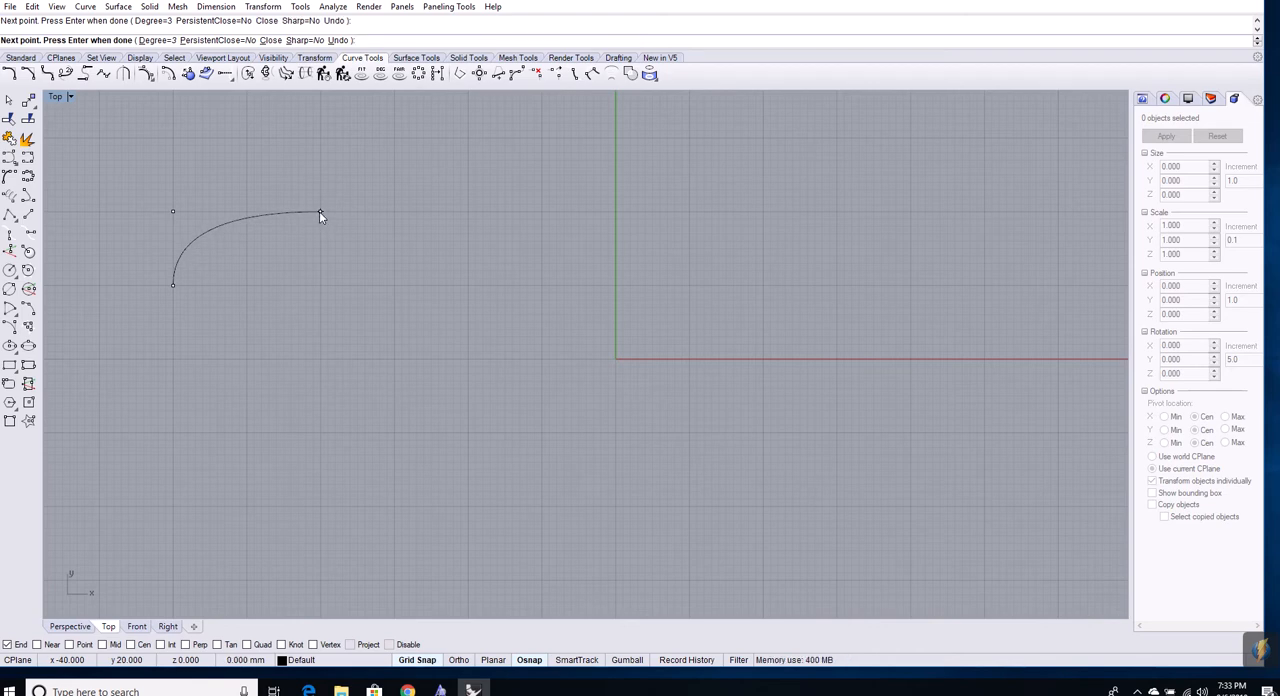
pyautogui.press('Return')
pyautogui.click(292, 214)
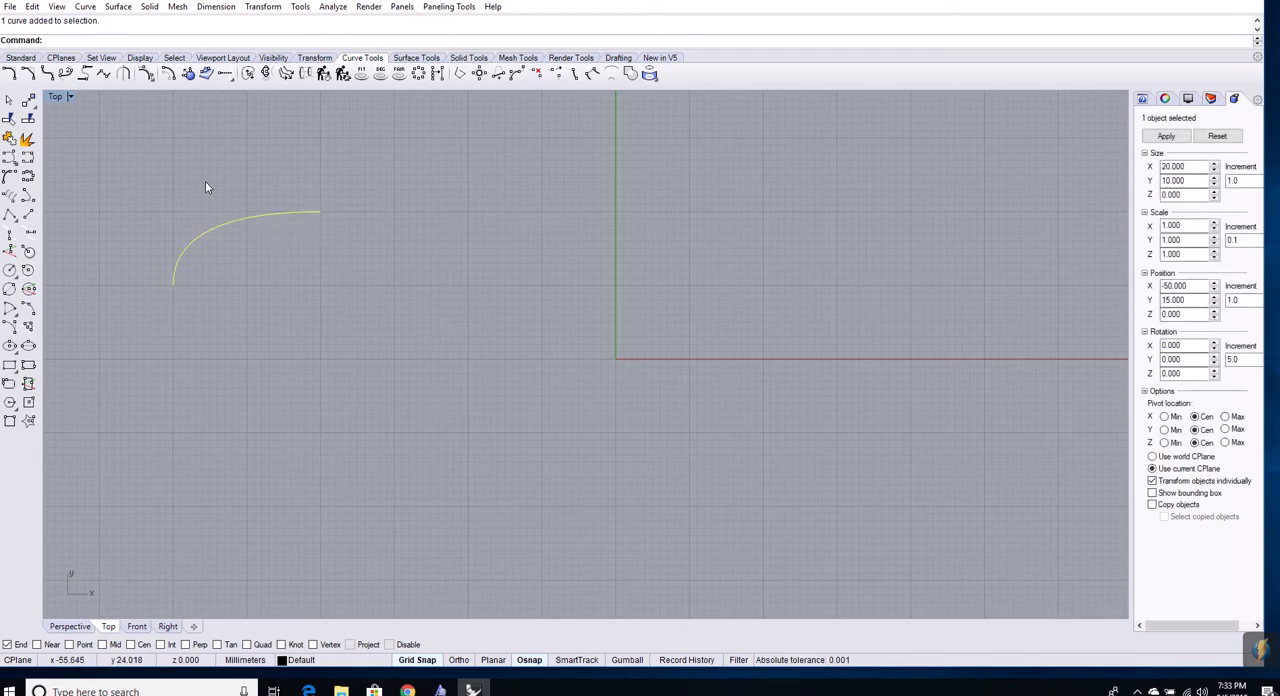
# Draw a straight 30 mm curve horizontally from the upper end of the rounded curve to -10, 20
pyautogui.click(9, 176)
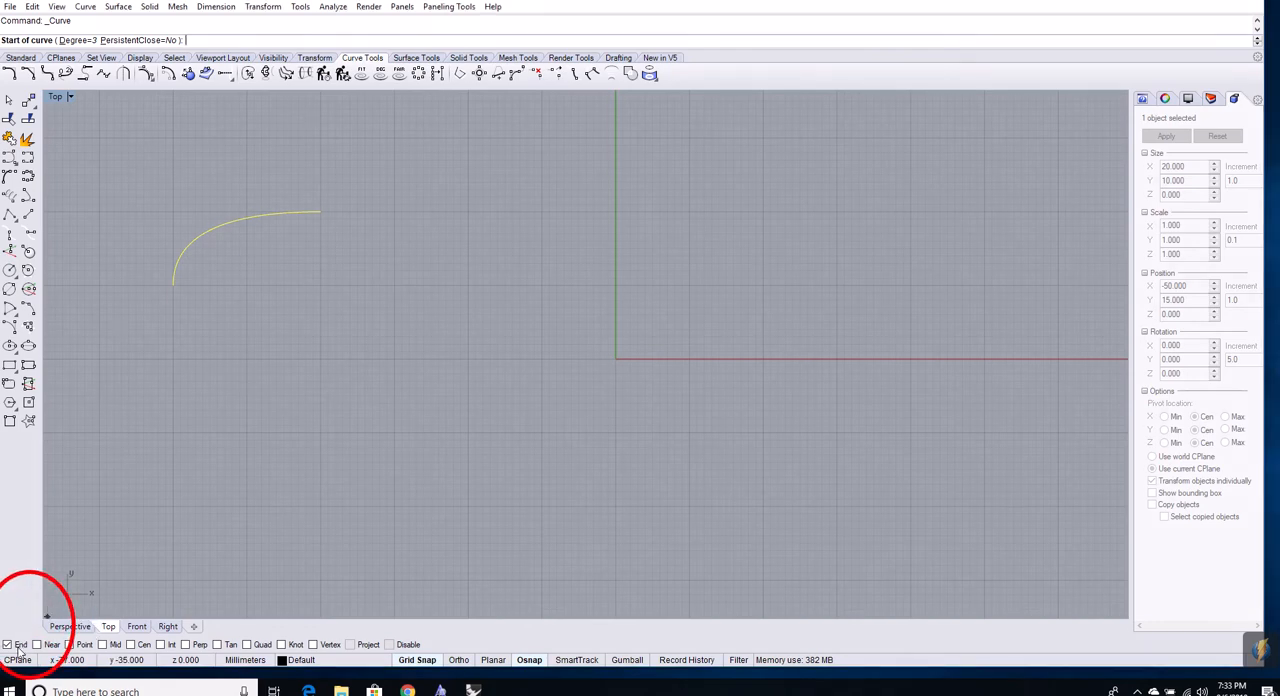
pyautogui.click(320, 212)
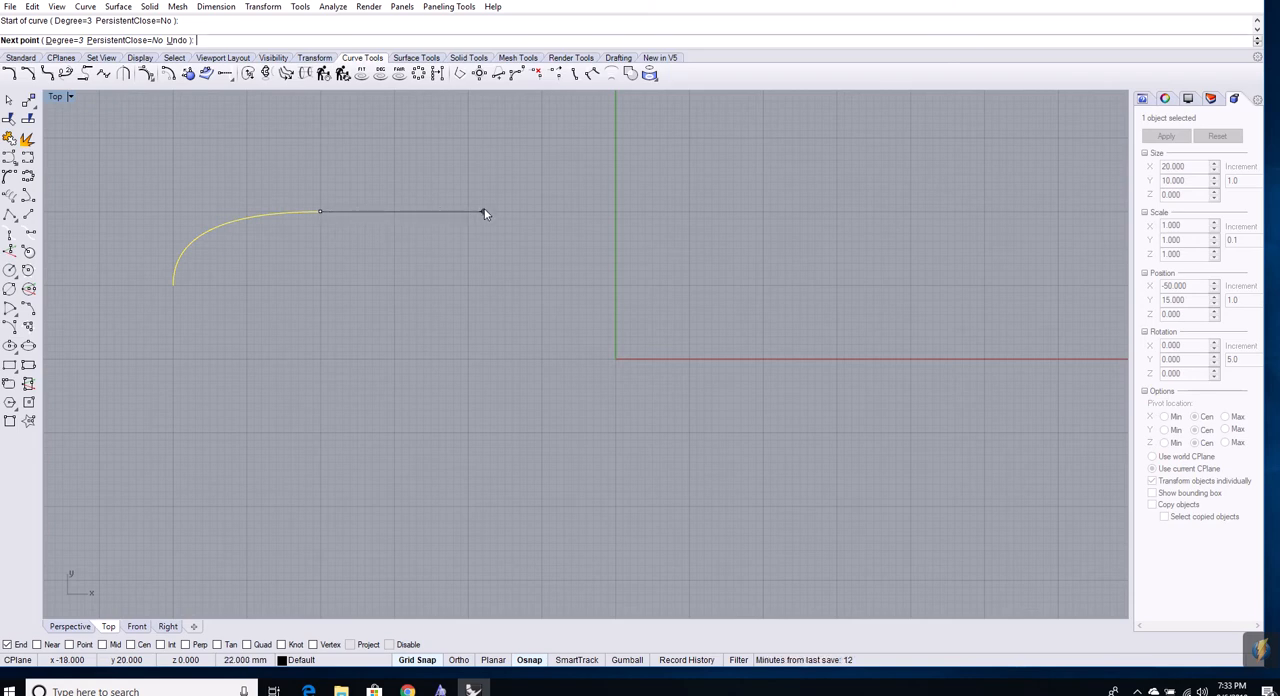
pyautogui.click(541, 212)
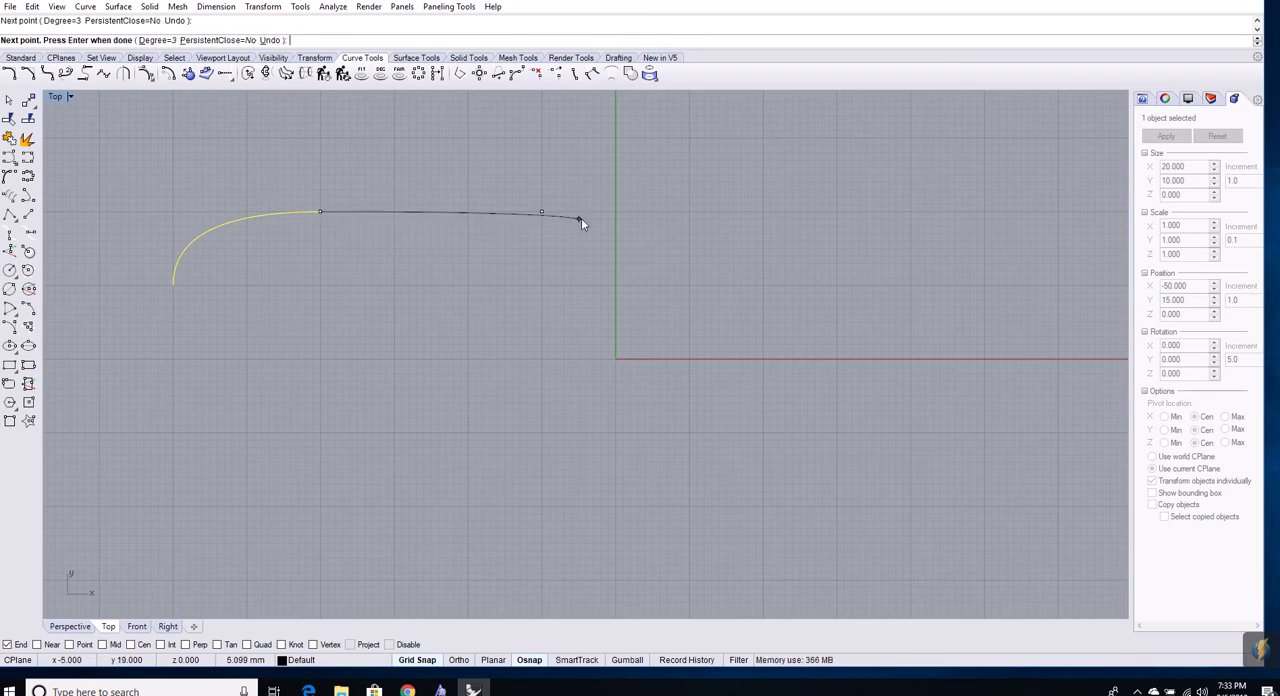
pyautogui.press('Return')
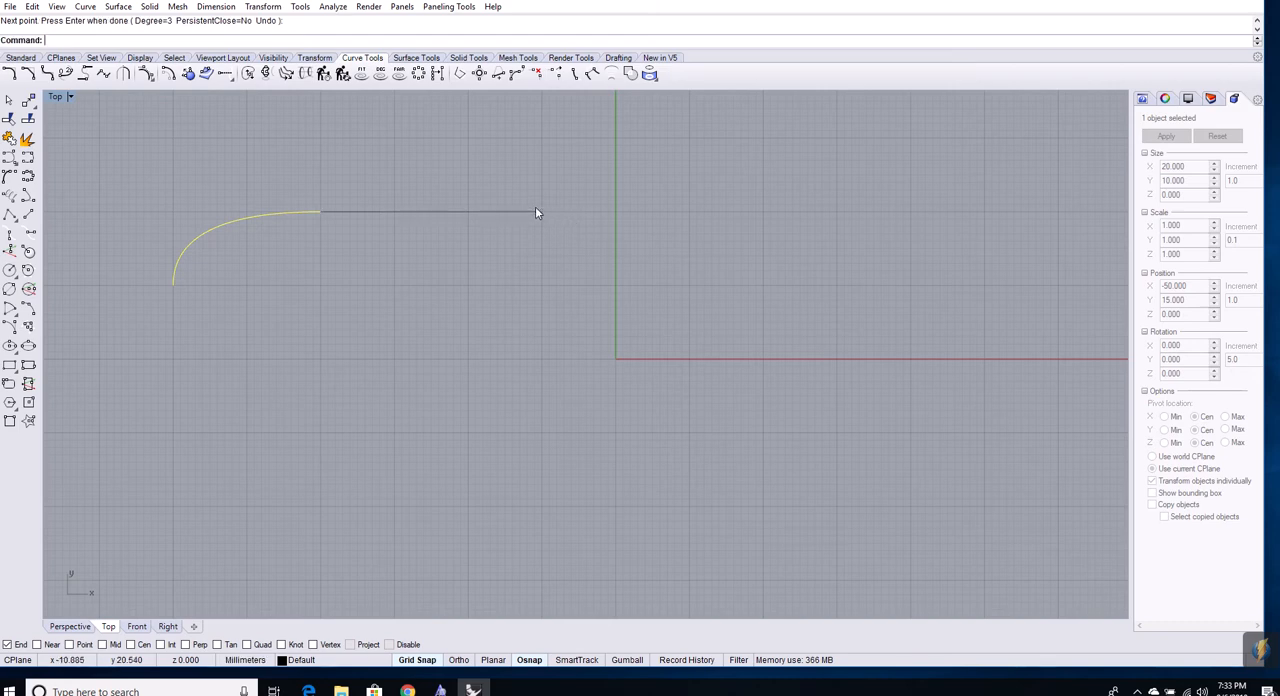
# Draw a degree 3 curve from the straight segment's free end through control point 10, 20 to 10, 10, and select the straight segment
pyautogui.click(10, 158)
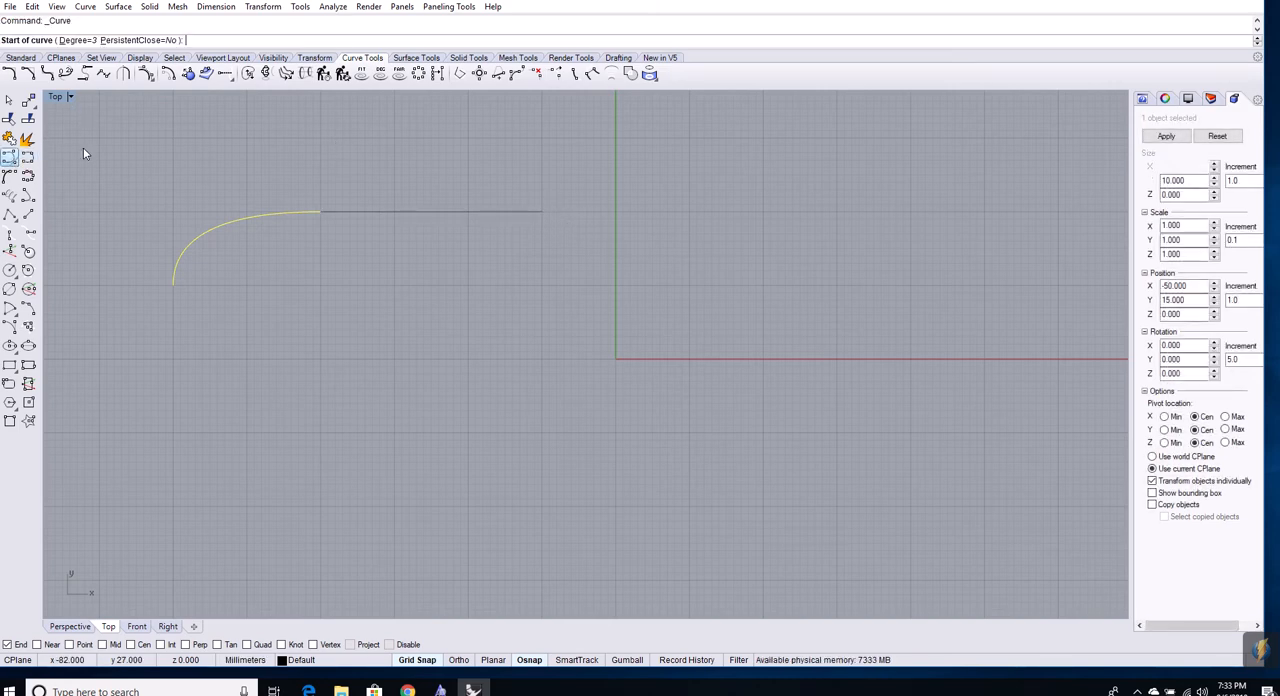
pyautogui.click(542, 212)
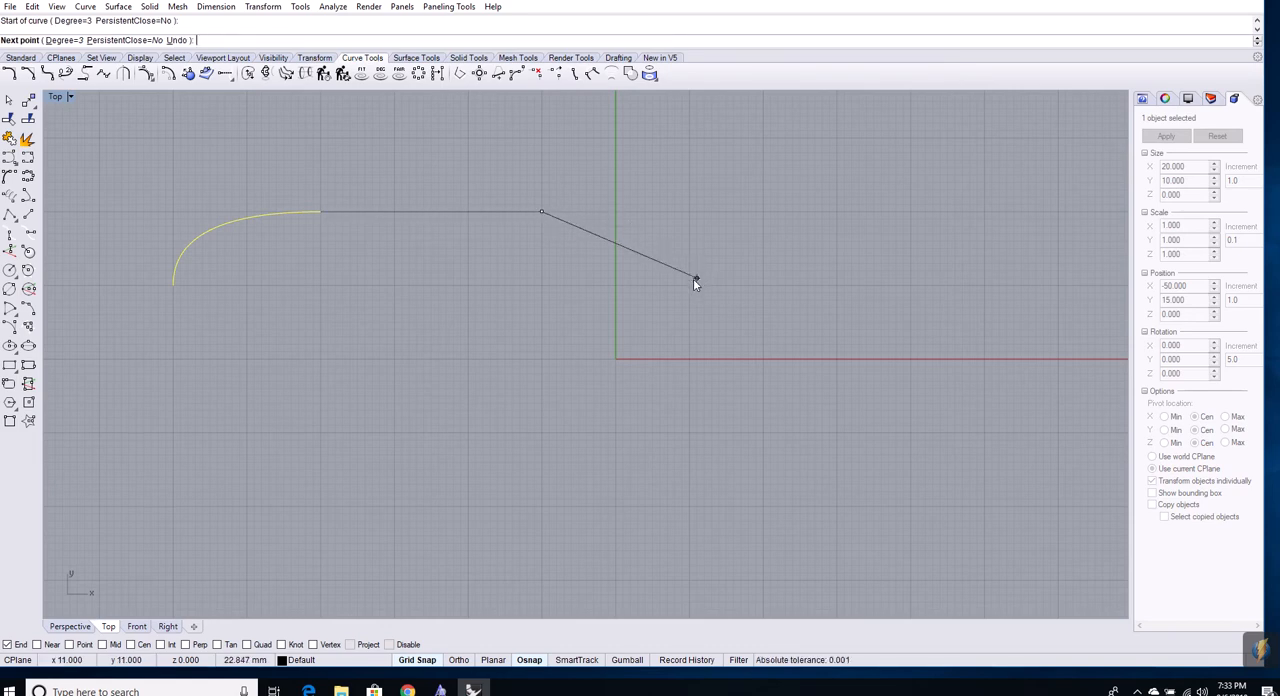
pyautogui.click(690, 212)
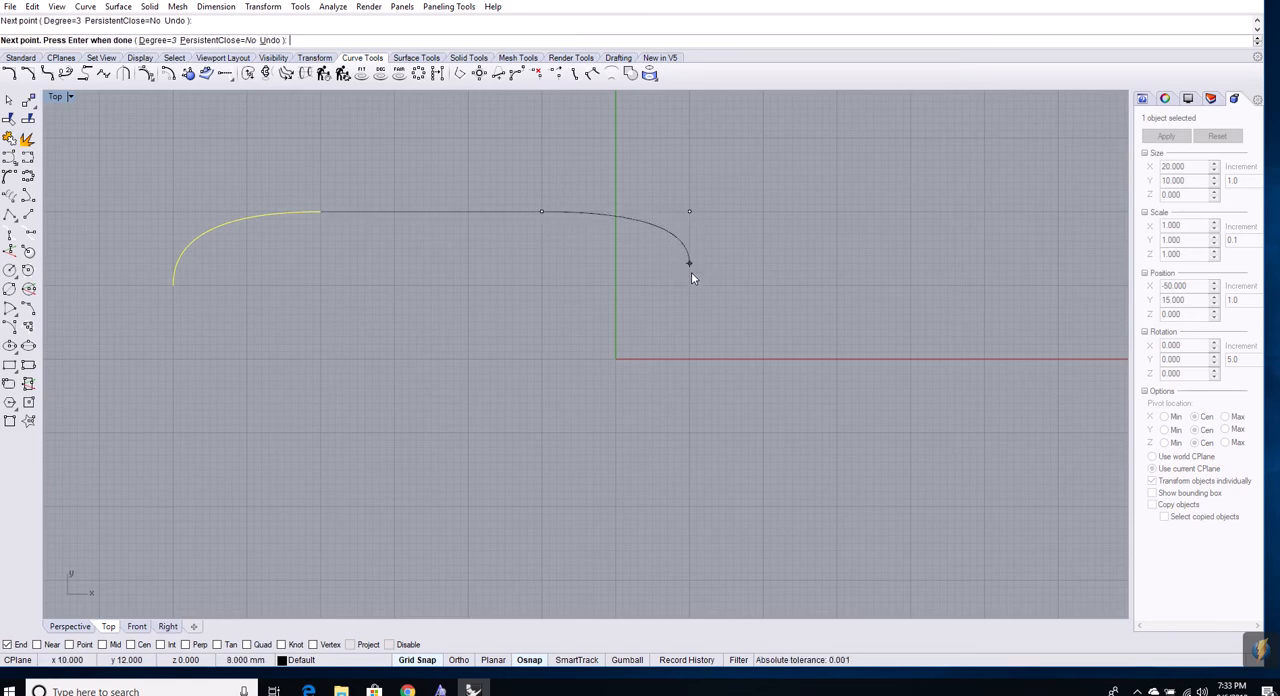
pyautogui.click(690, 287)
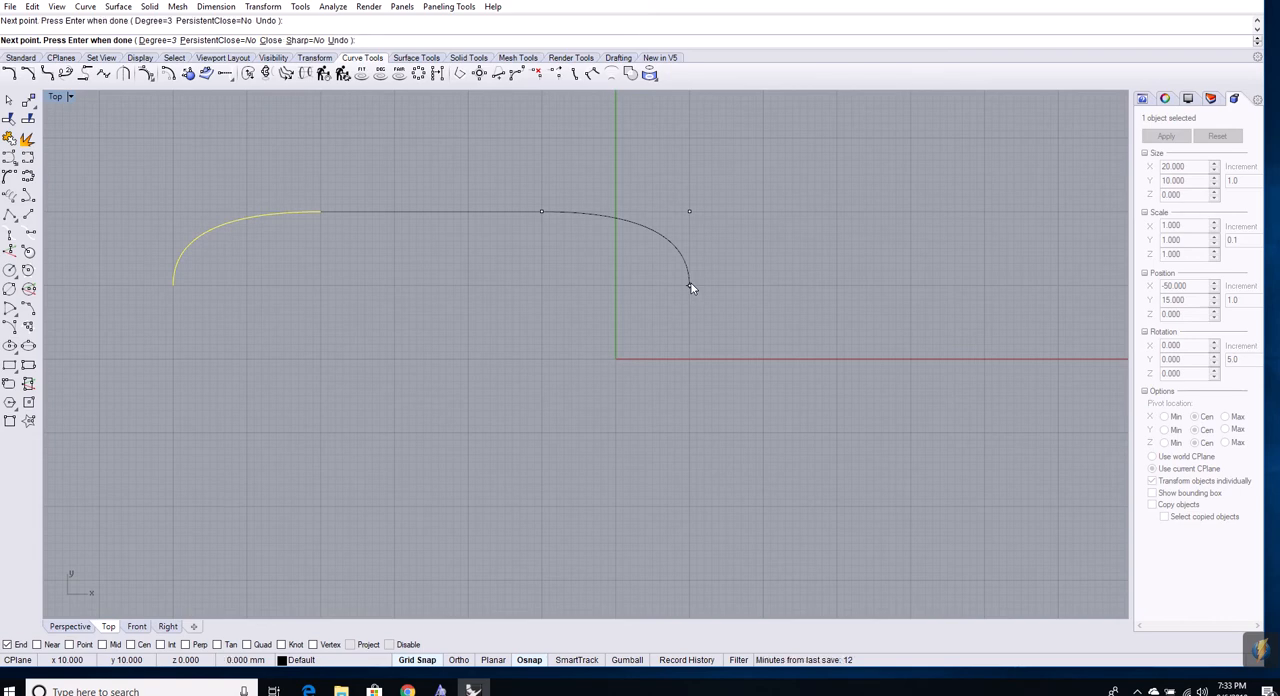
pyautogui.press('Return')
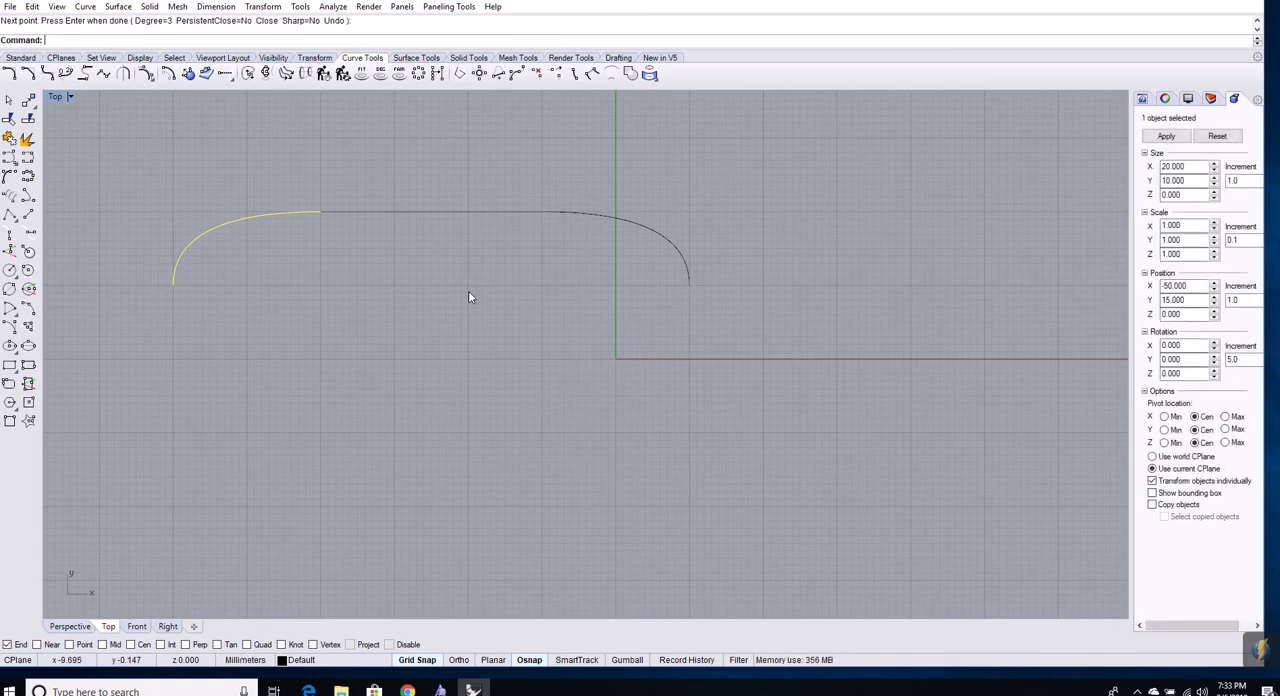
pyautogui.click(352, 211)
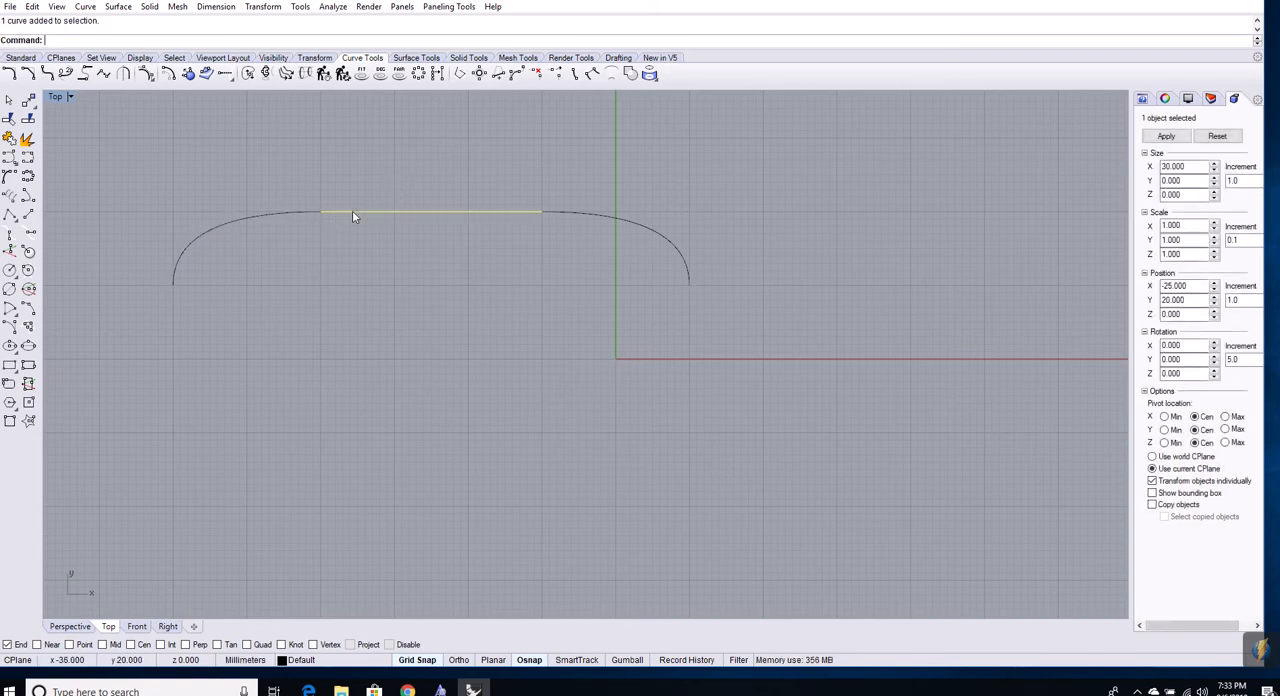
# Select the straight and rounded curves of the outline one at a time to check whether they are separate objects
pyautogui.click(635, 227)
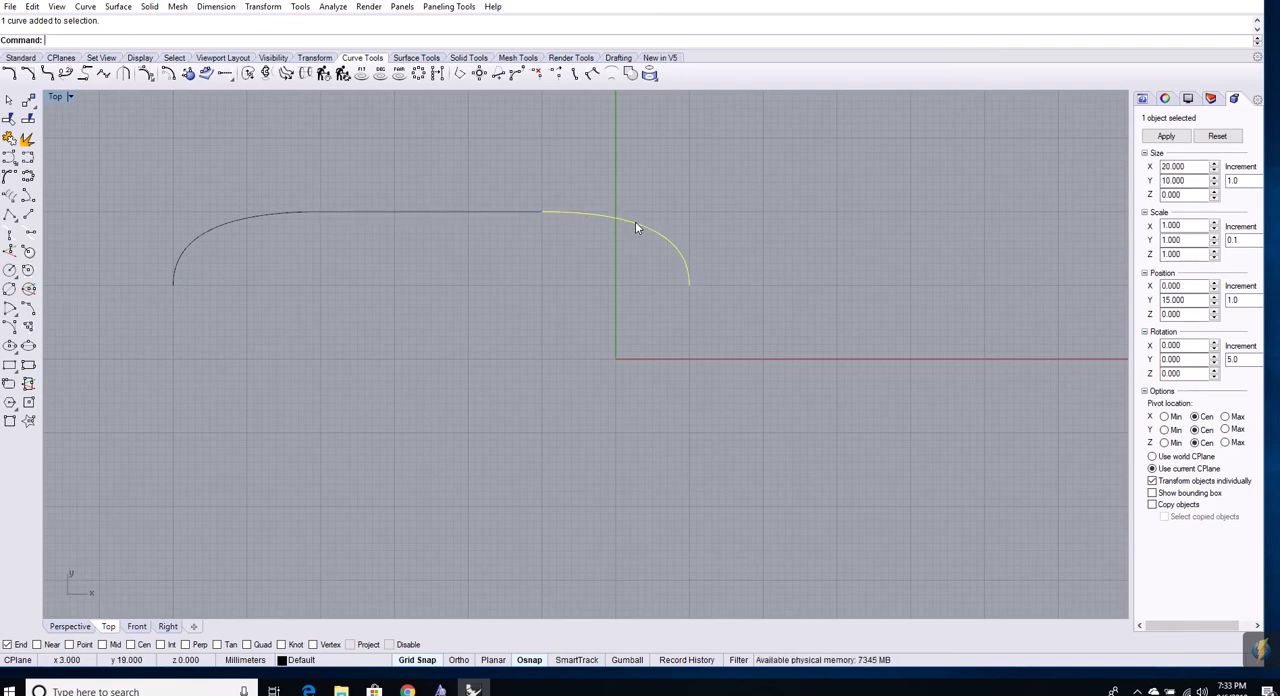
pyautogui.click(267, 216)
pyautogui.click(349, 213)
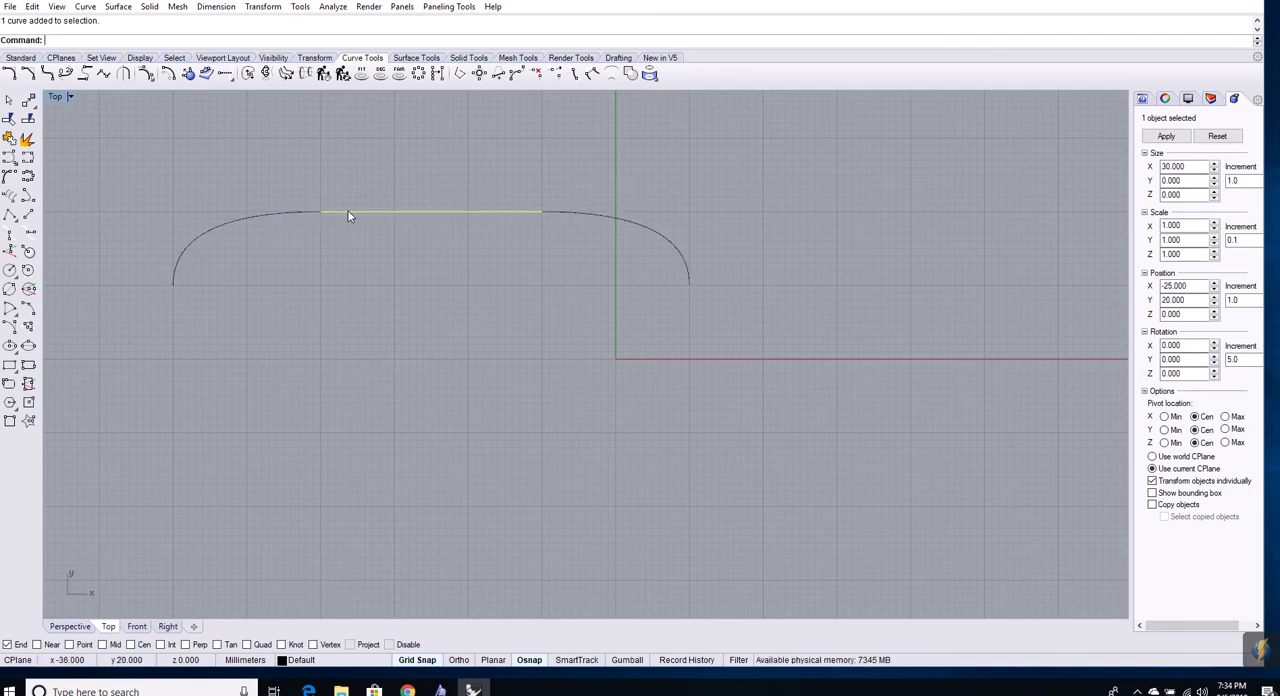
pyautogui.click(592, 214)
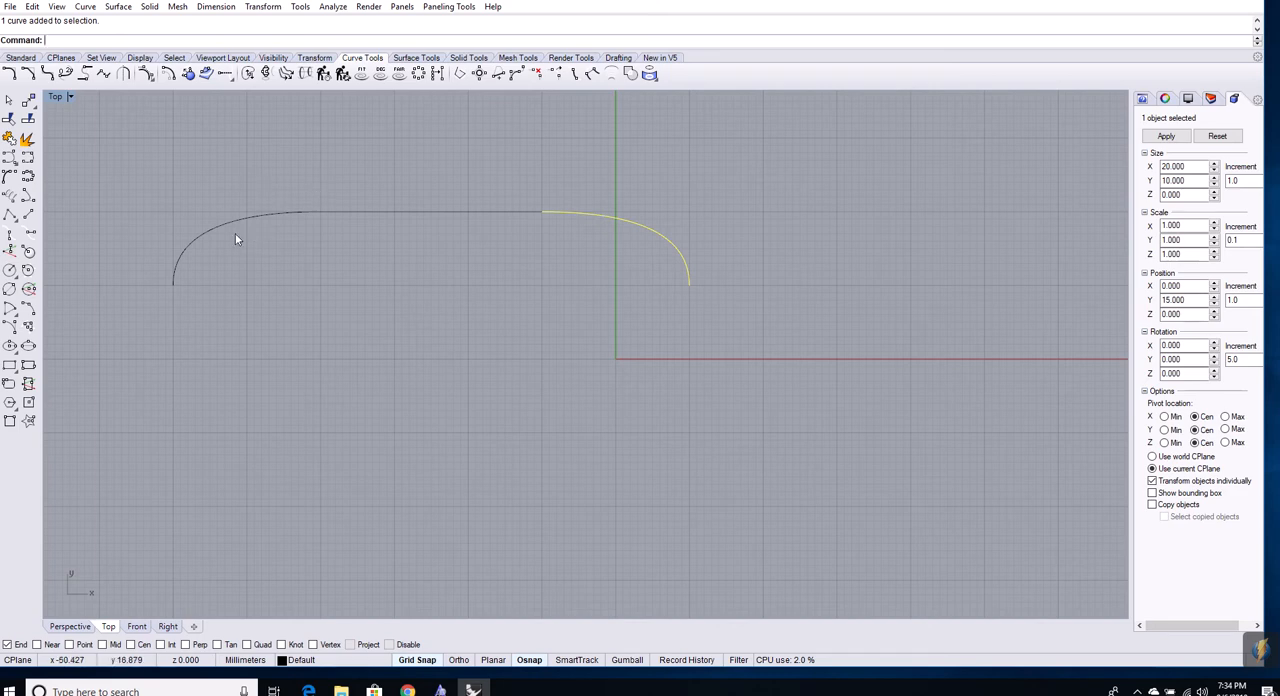
pyautogui.click(105, 203)
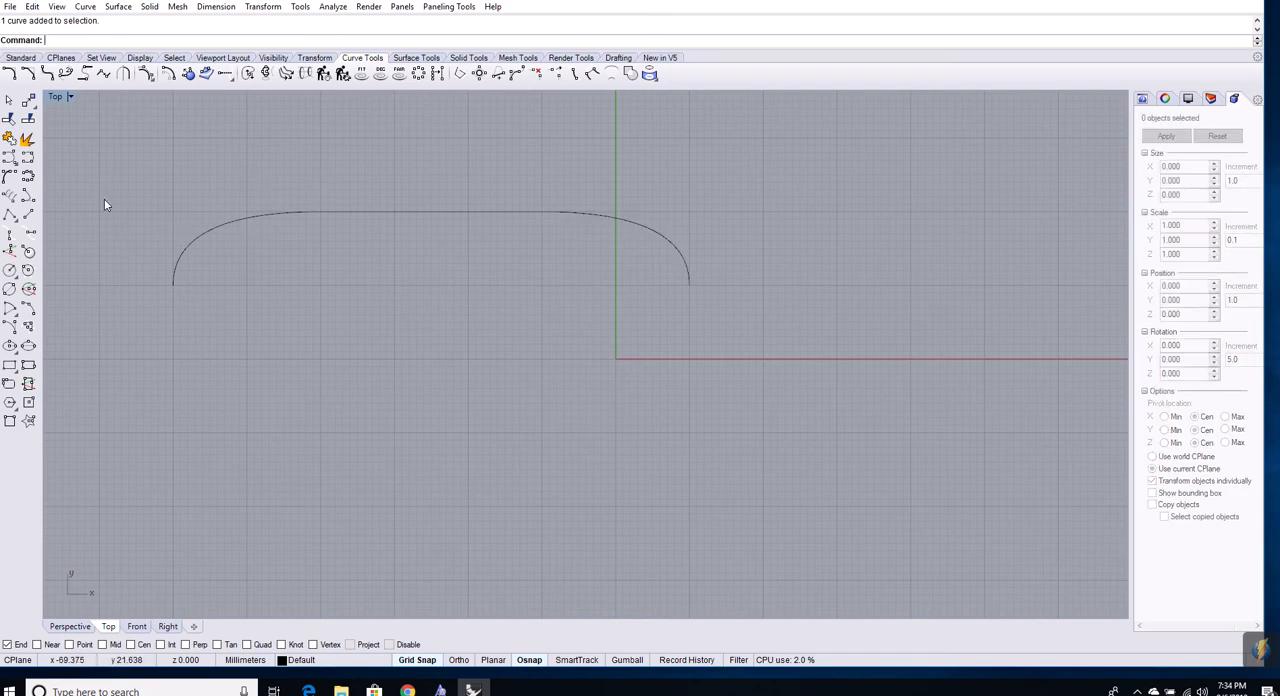
# Join the two rounded curves and the straight segment between them into one open curve, and delete the joined curve
pyautogui.click(12, 135)
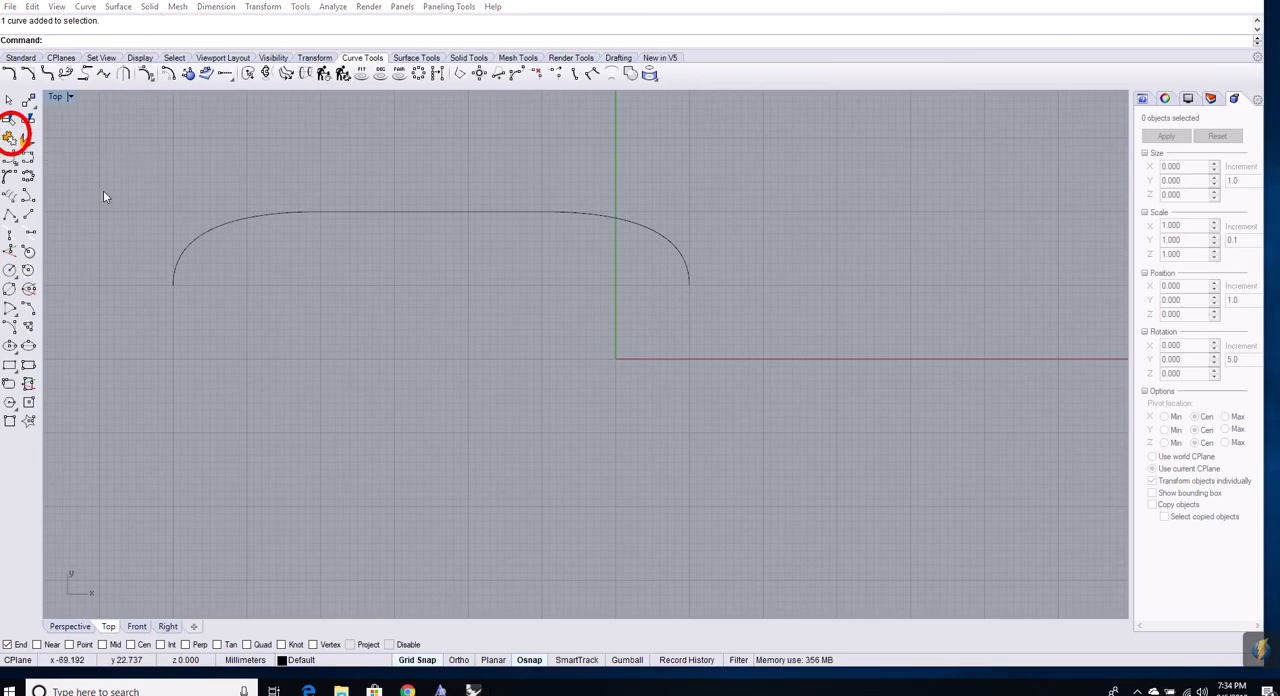
pyautogui.click(12, 135)
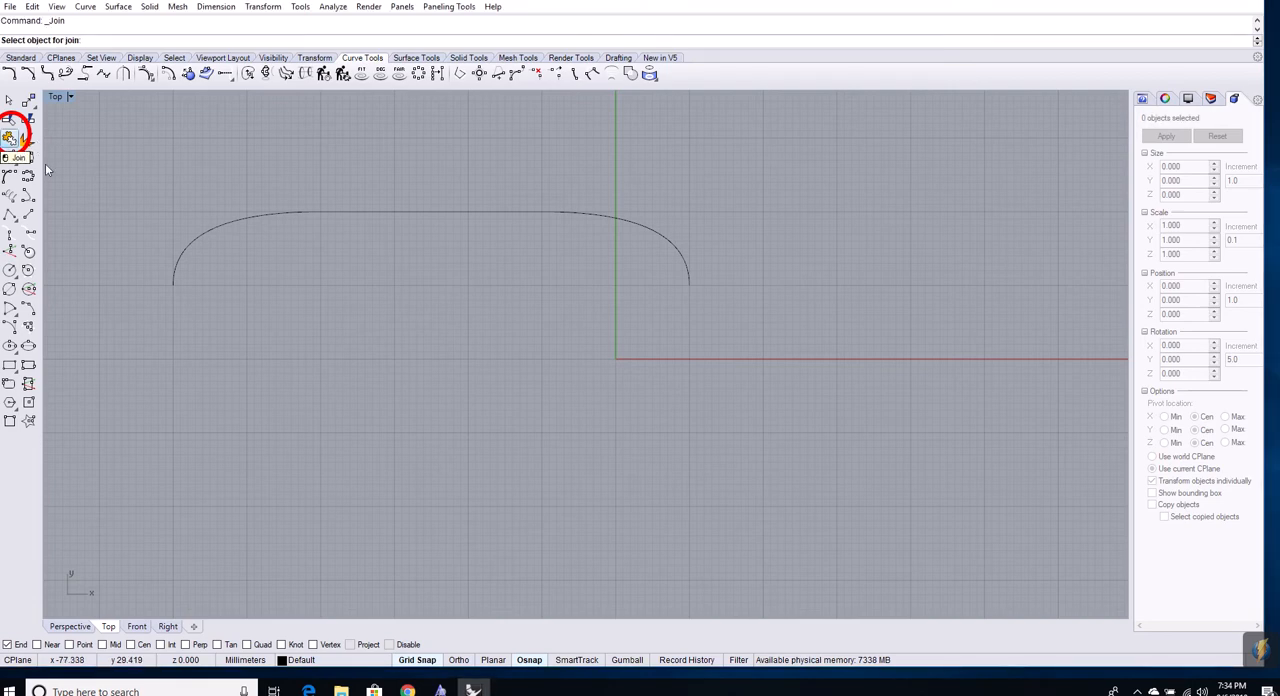
pyautogui.click(178, 257)
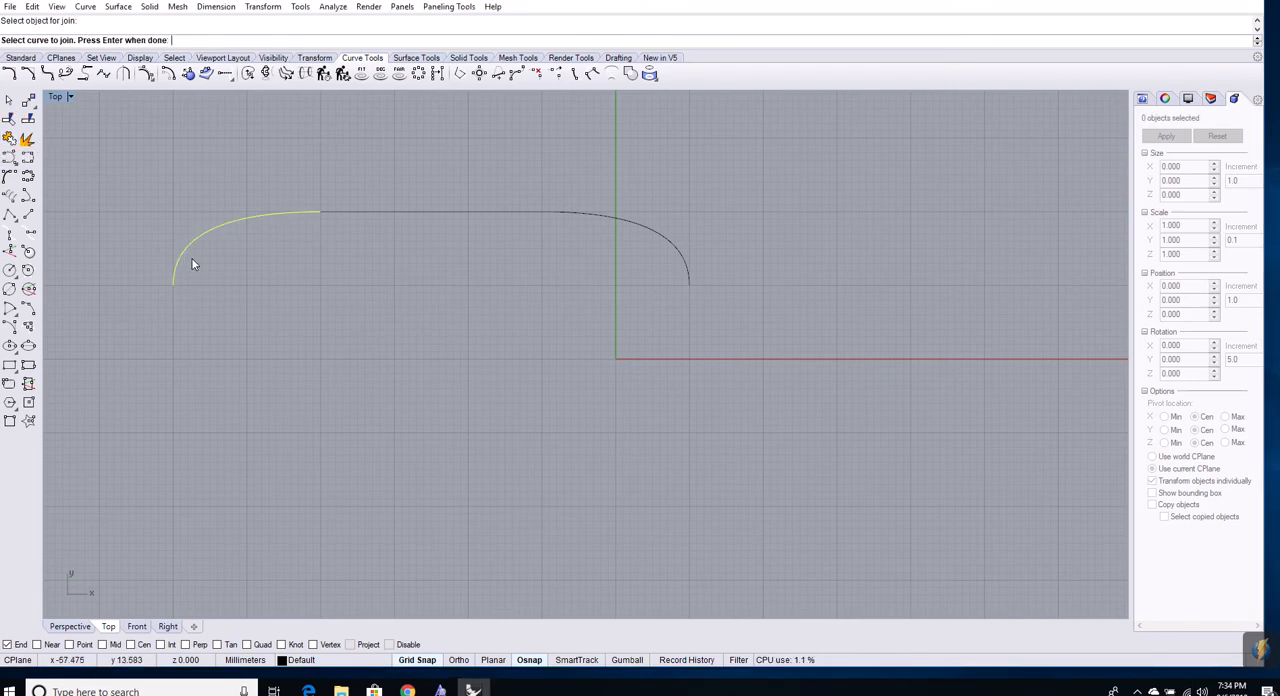
pyautogui.click(368, 212)
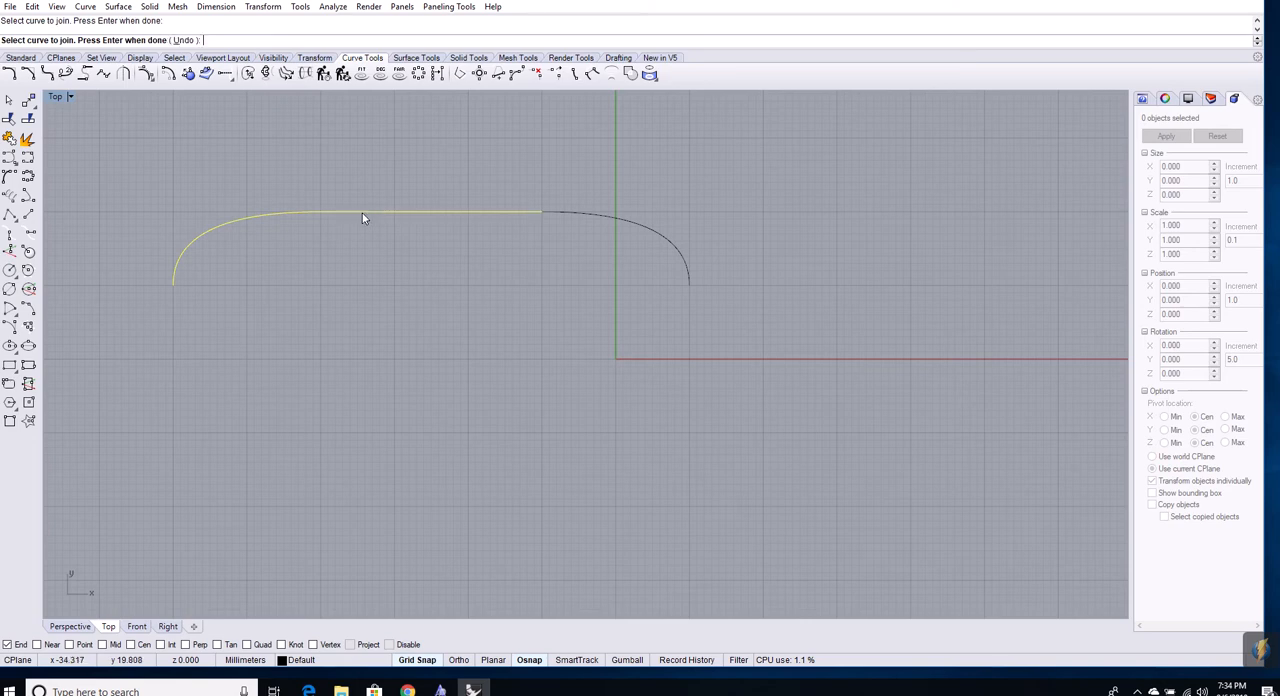
pyautogui.click(557, 211)
pyautogui.press('Return')
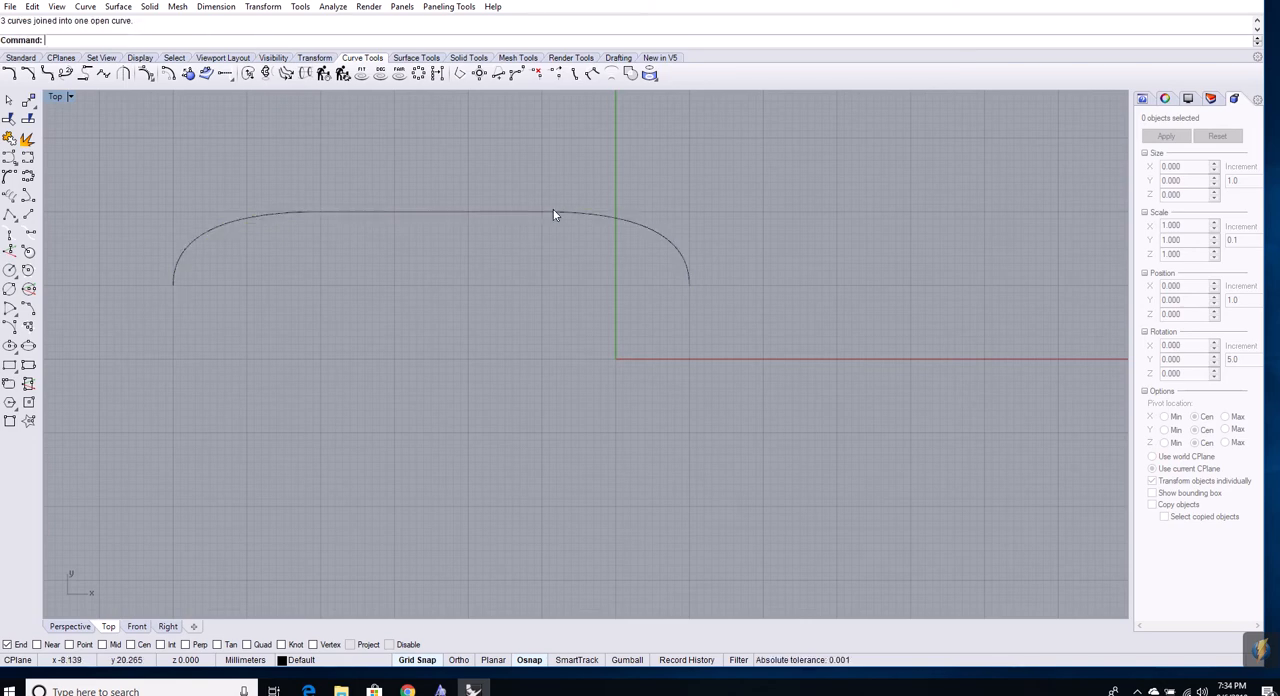
pyautogui.click(253, 220)
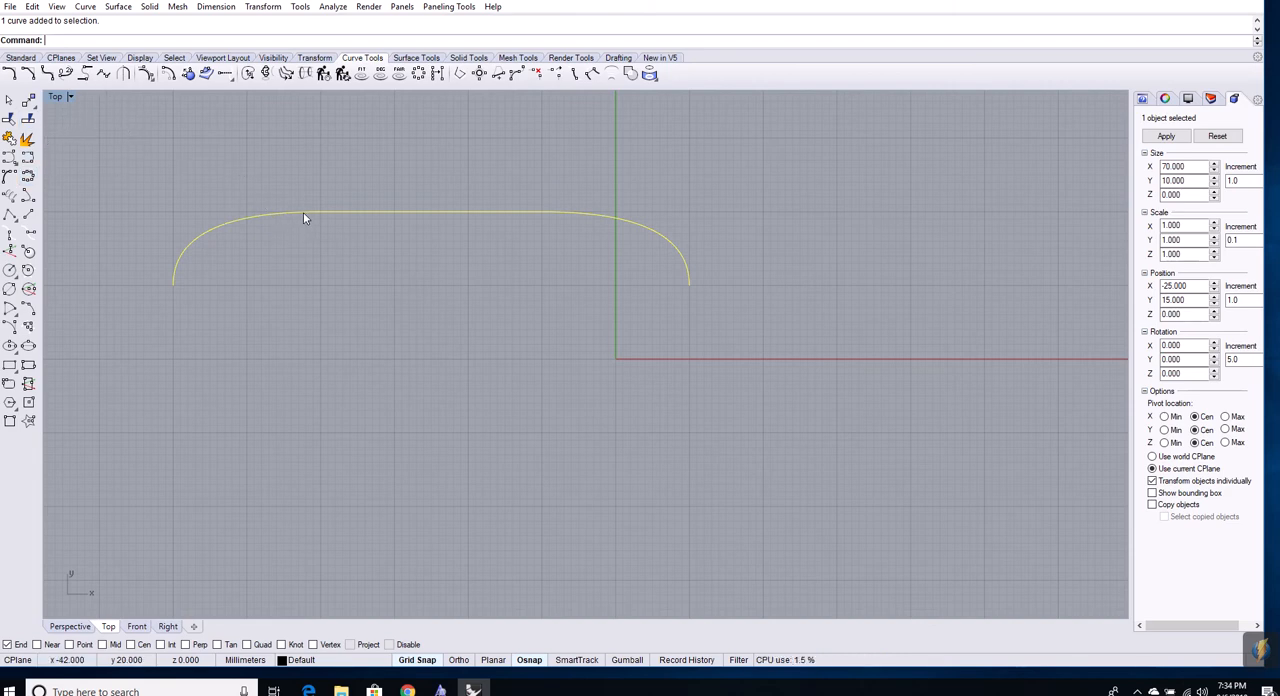
pyautogui.press('Delete')
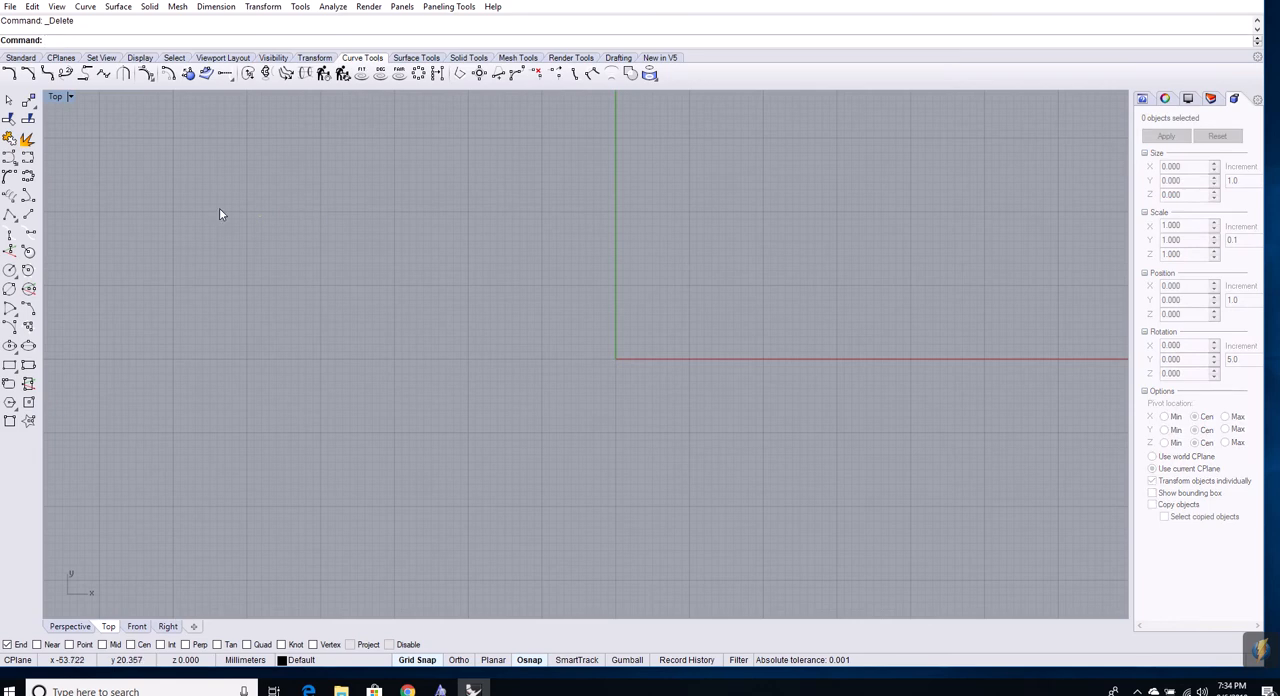
# Draw and select a closed degree 3 control point curve through (-60,10), (-50,20), (-30,20), (-20,20), (-10,10), (-20,-10), (-30,-20) and (-60,-10)
pyautogui.click(9, 157)
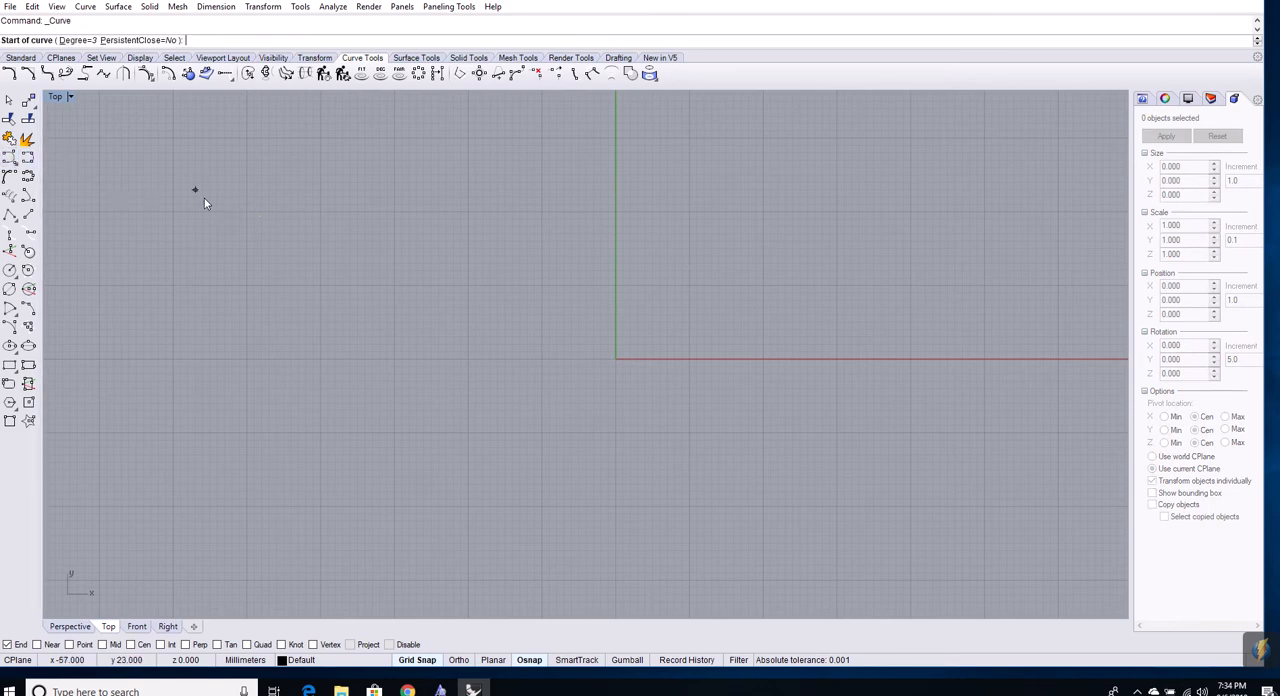
pyautogui.click(173, 284)
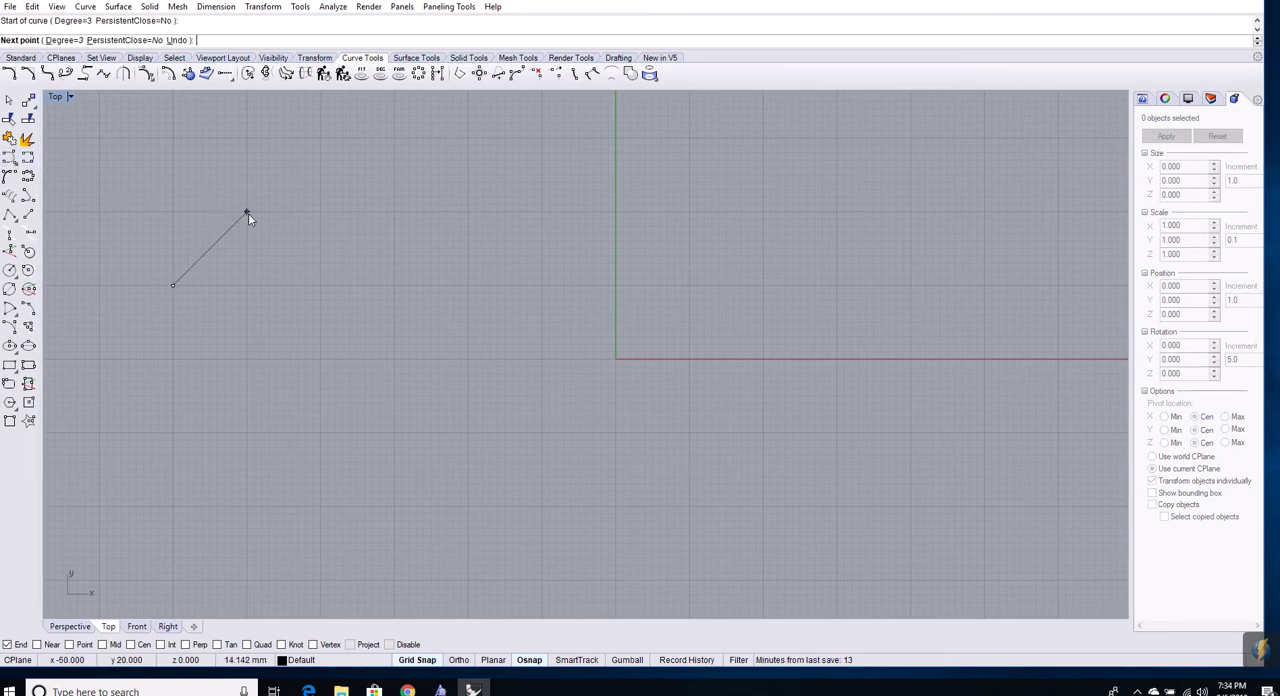
pyautogui.click(247, 211)
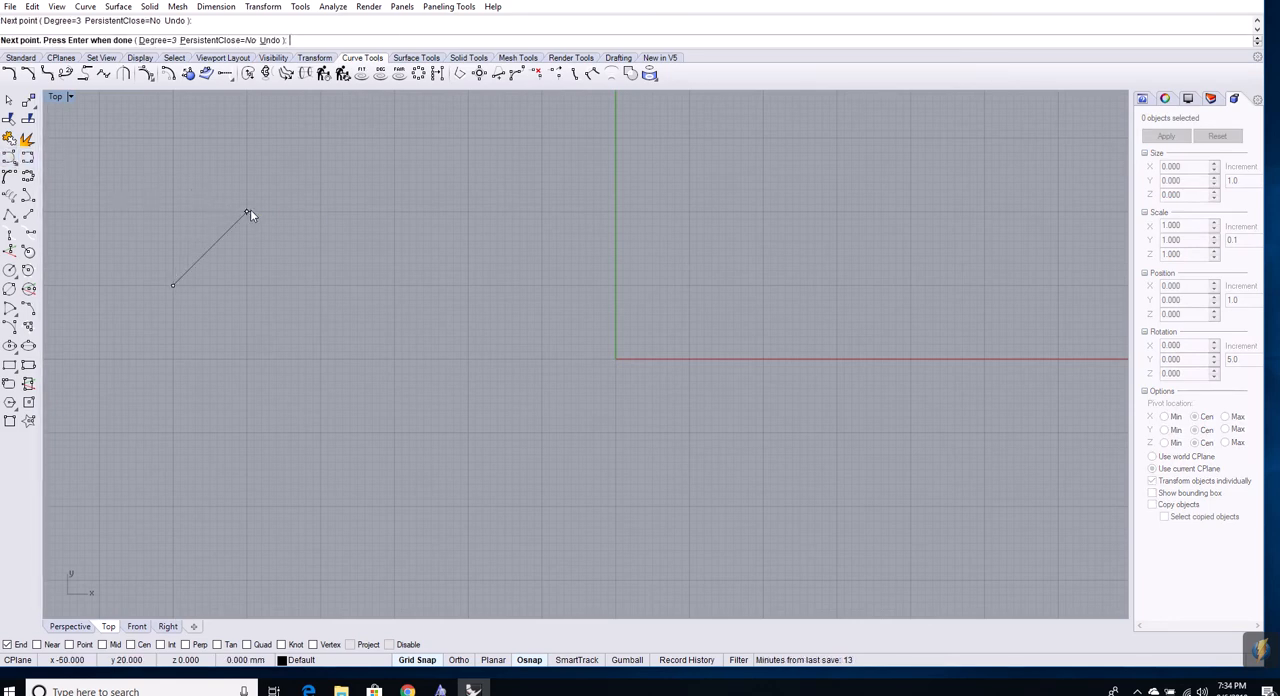
pyautogui.click(394, 211)
pyautogui.click(467, 211)
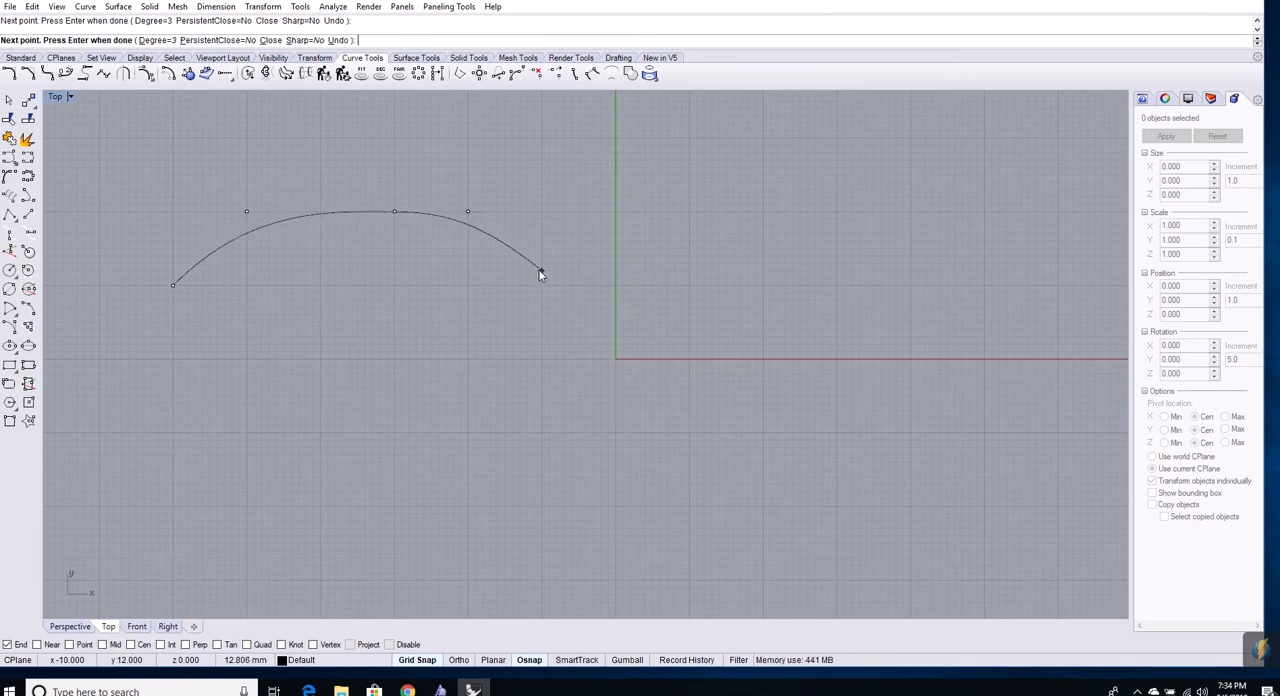
pyautogui.click(541, 285)
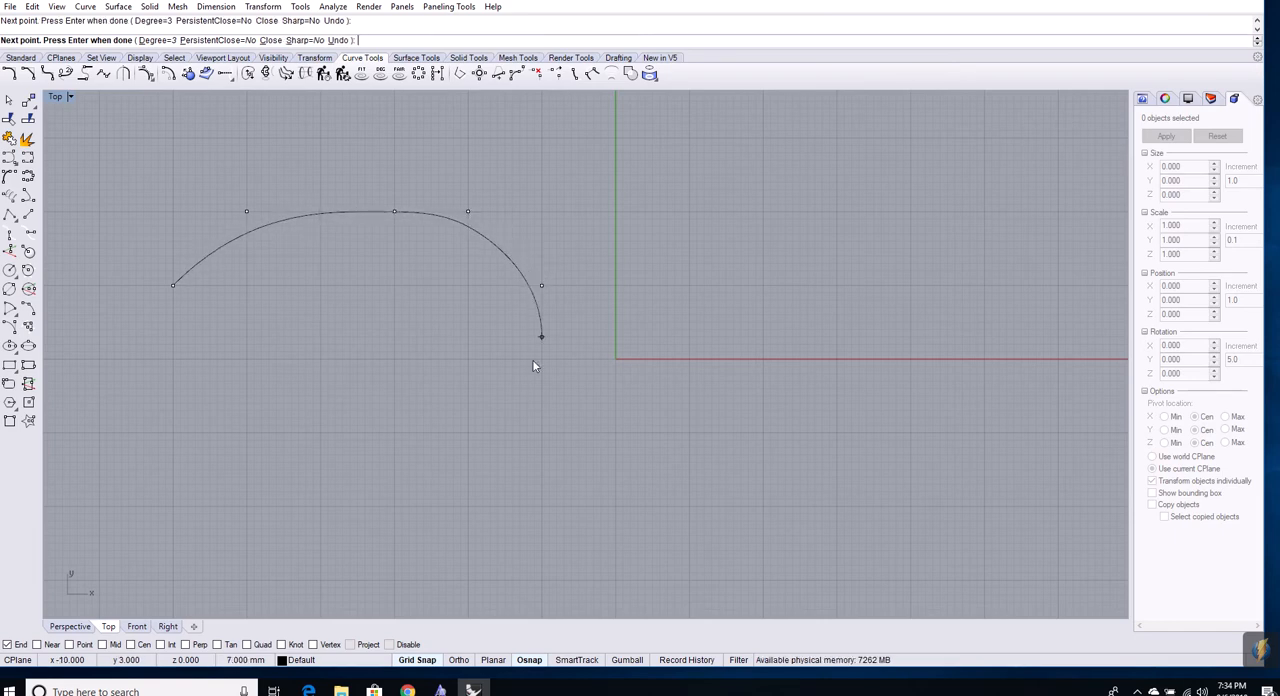
pyautogui.click(467, 433)
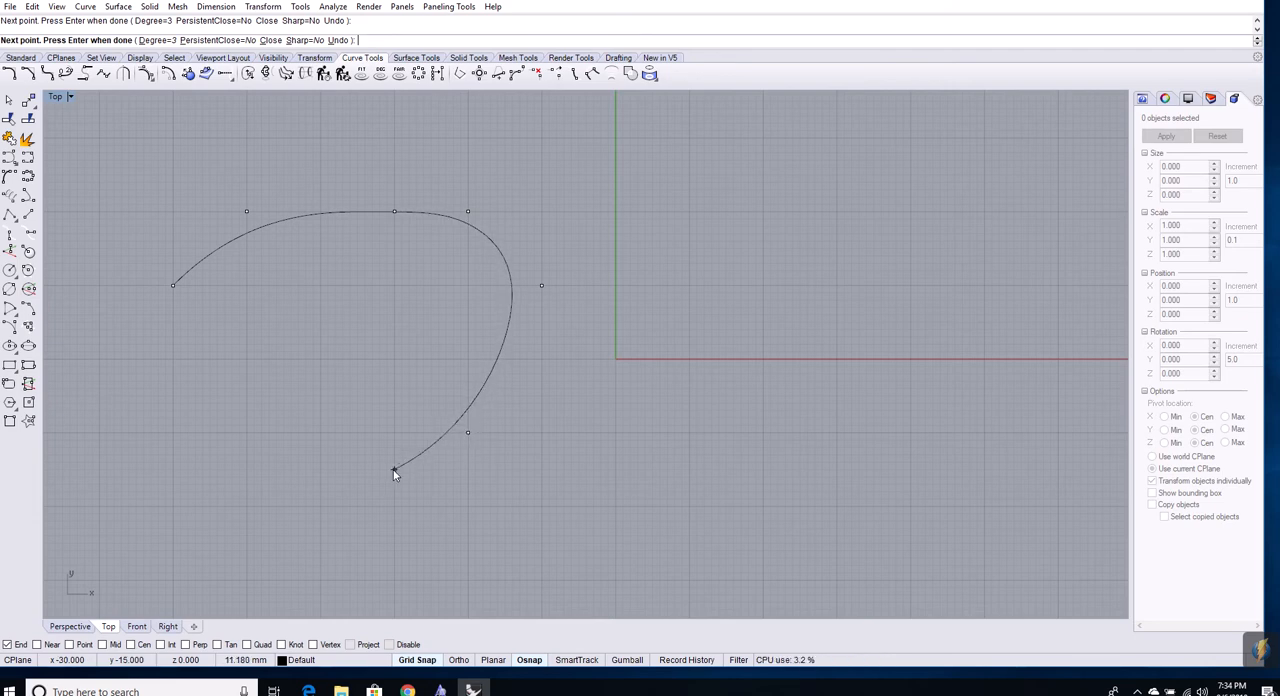
pyautogui.click(394, 505)
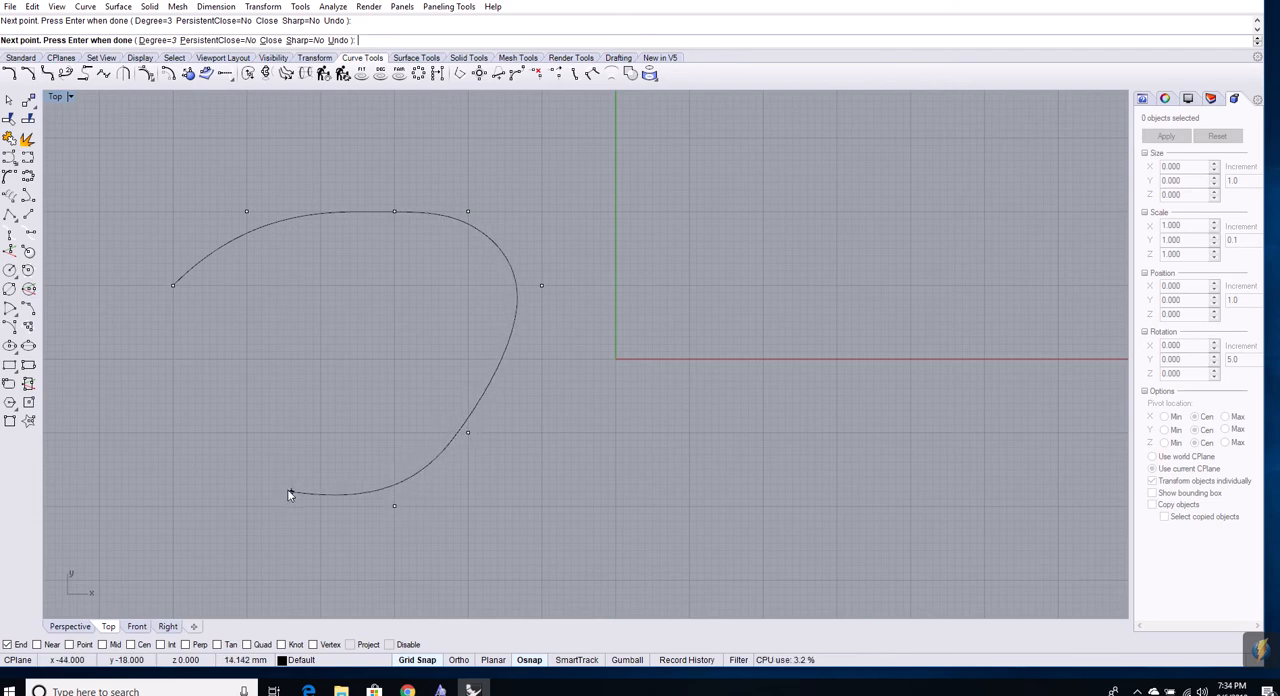
pyautogui.click(173, 432)
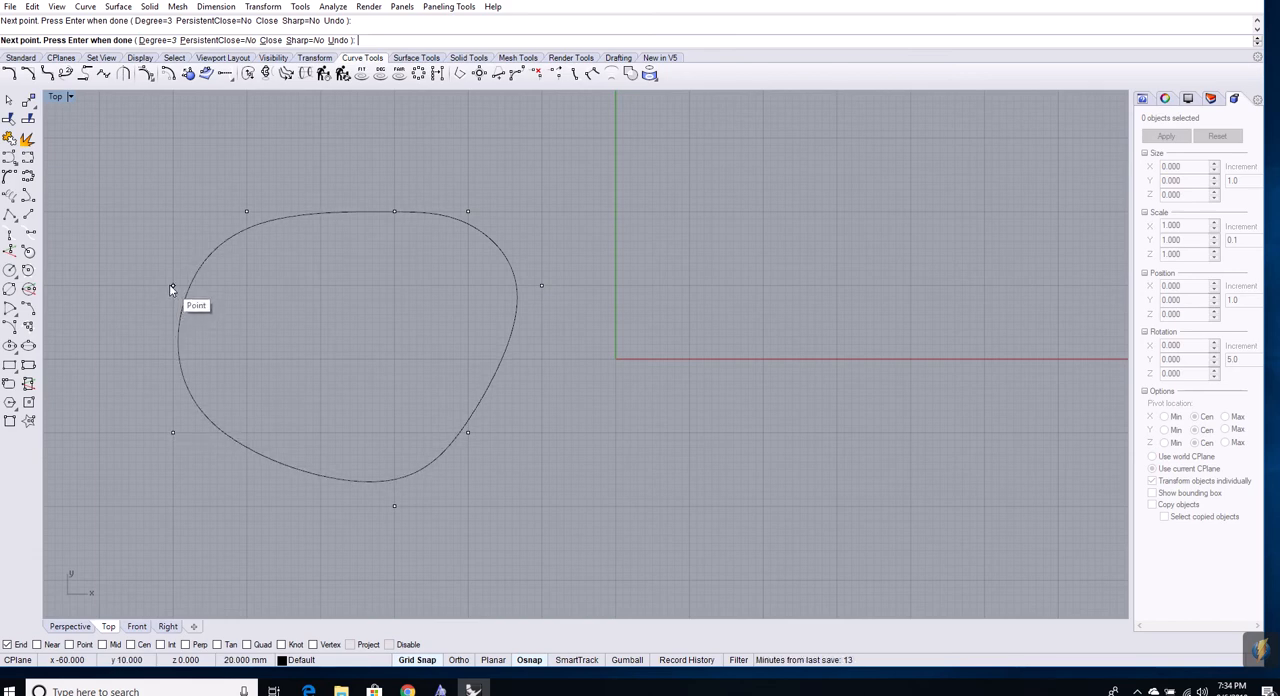
pyautogui.click(169, 285)
pyautogui.click(194, 287)
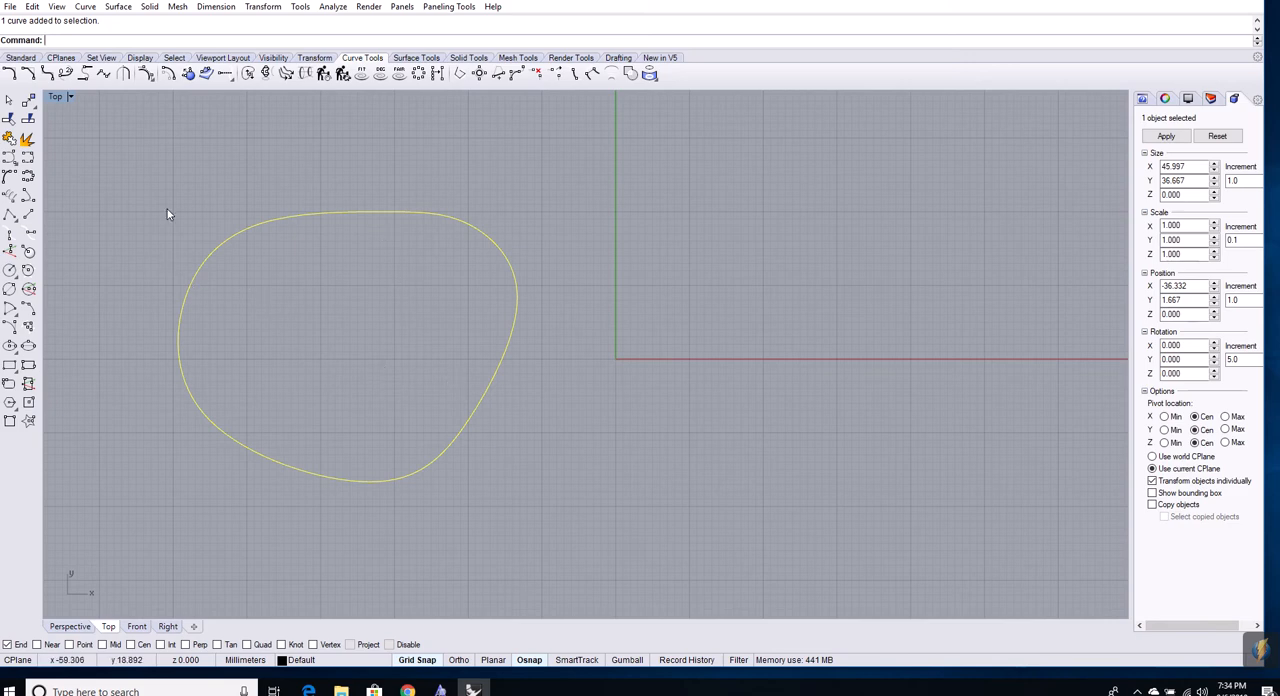
# Show the four-view layout with Top, Perspective, Front and Right, and orbit the Perspective view to look at the curve from higher up
pyautogui.click(223, 57)
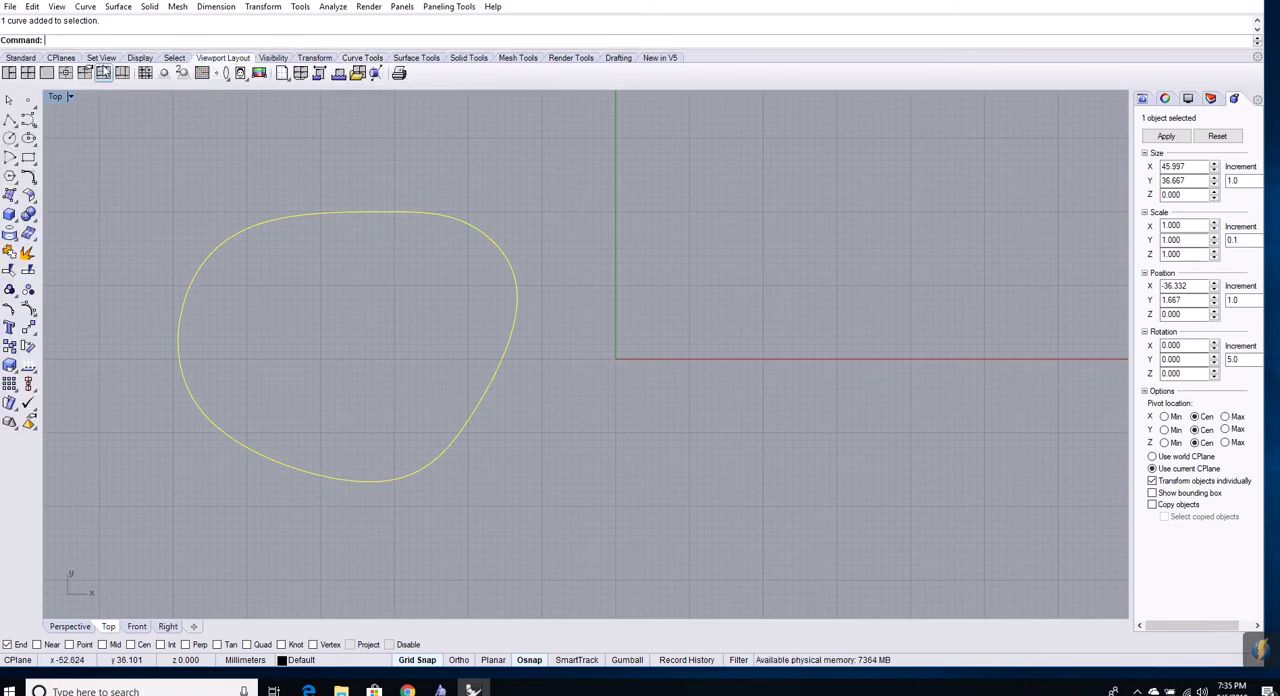
pyautogui.click(66, 74)
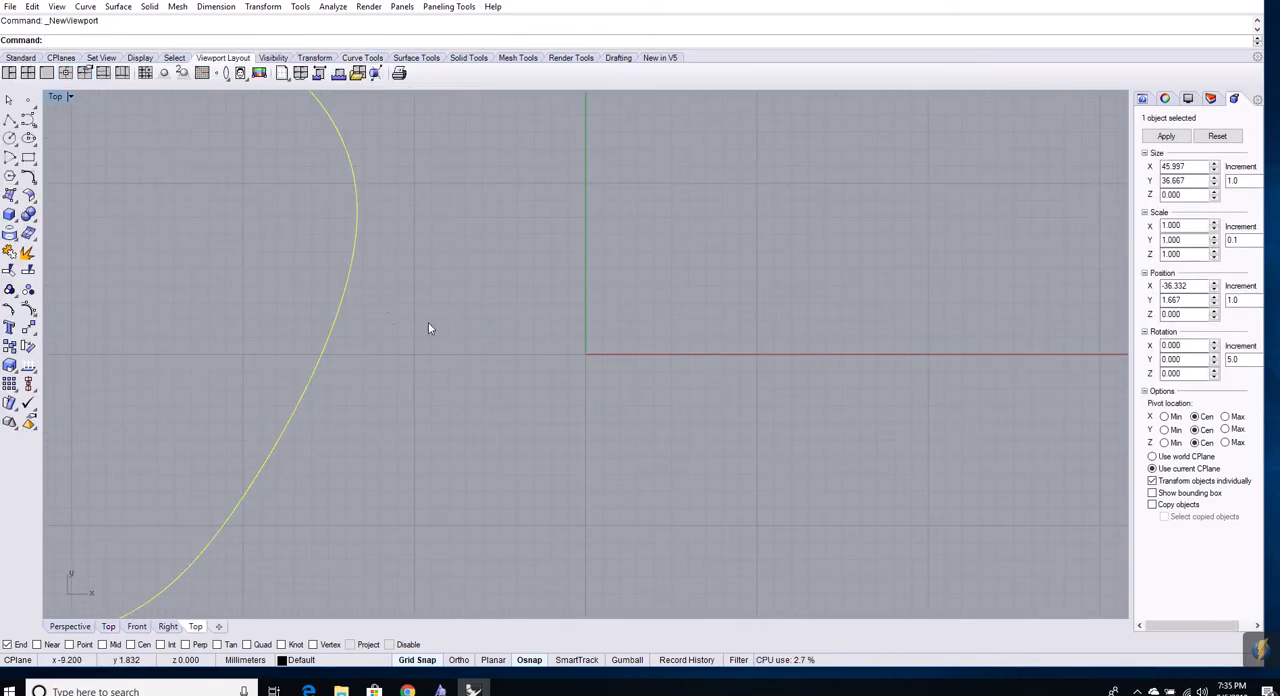
pyautogui.scroll(-10, 428, 322)
pyautogui.click(47, 74)
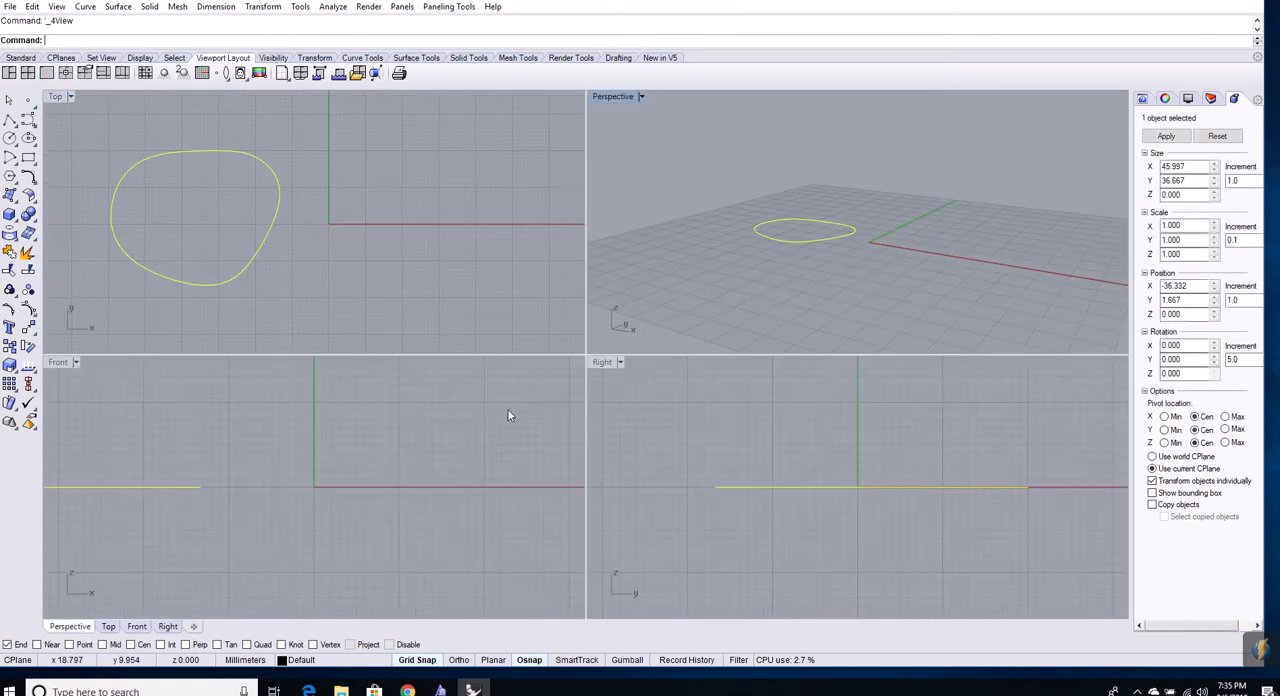
pyautogui.click(269, 238)
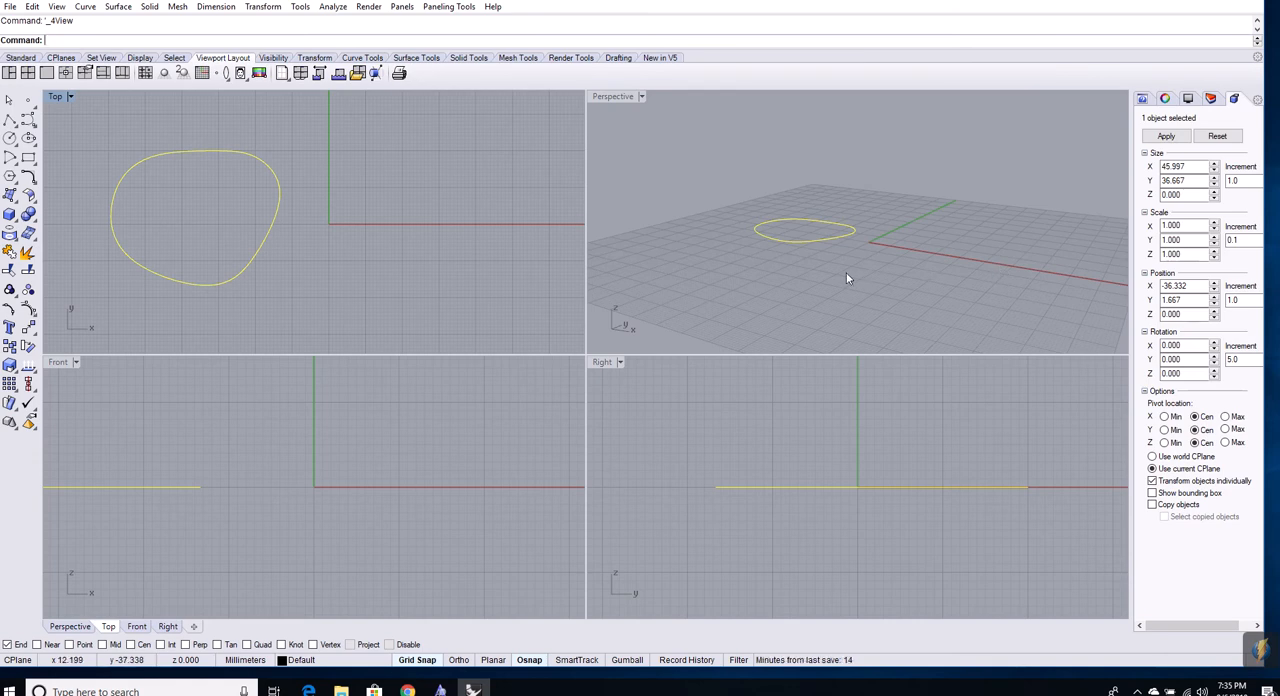
pyautogui.moveTo(846, 272); pyautogui.dragTo(931, 315, button='right')
# Copy and paste the closed curve in place, and move one of the two curves about 61 mm in positive X in the Top view
pyautogui.click(277, 223)
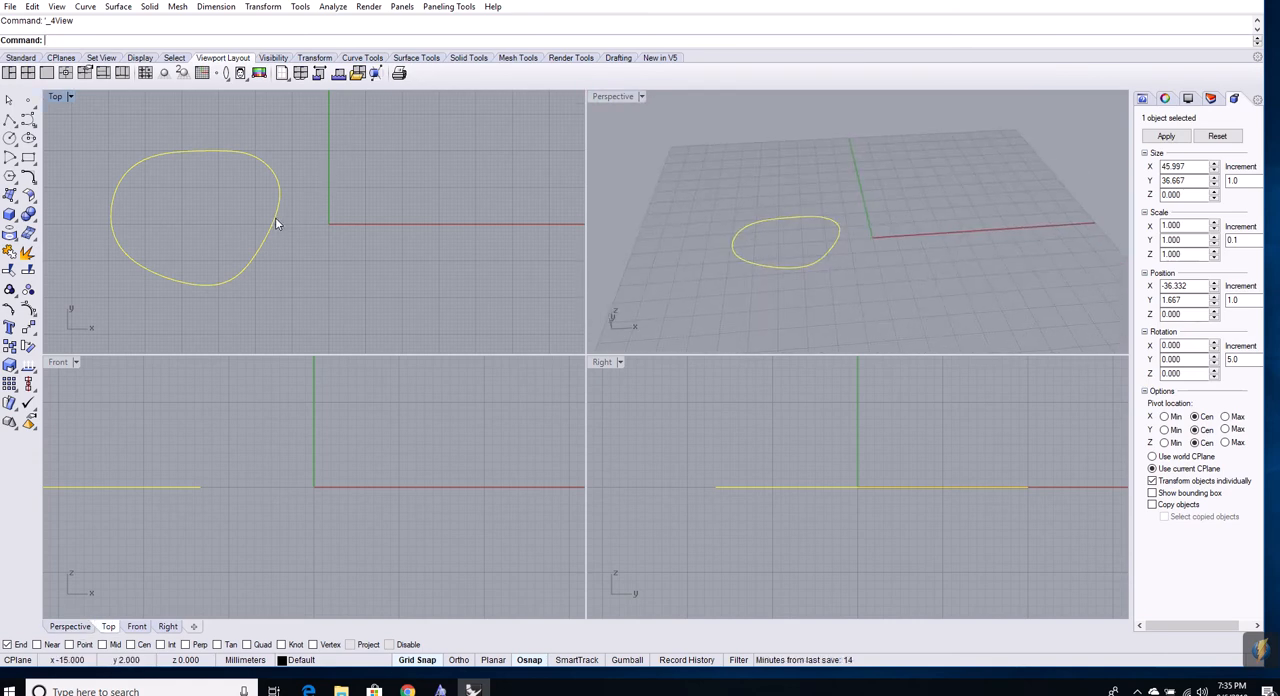
pyautogui.hotkey('ctrl', 'c')
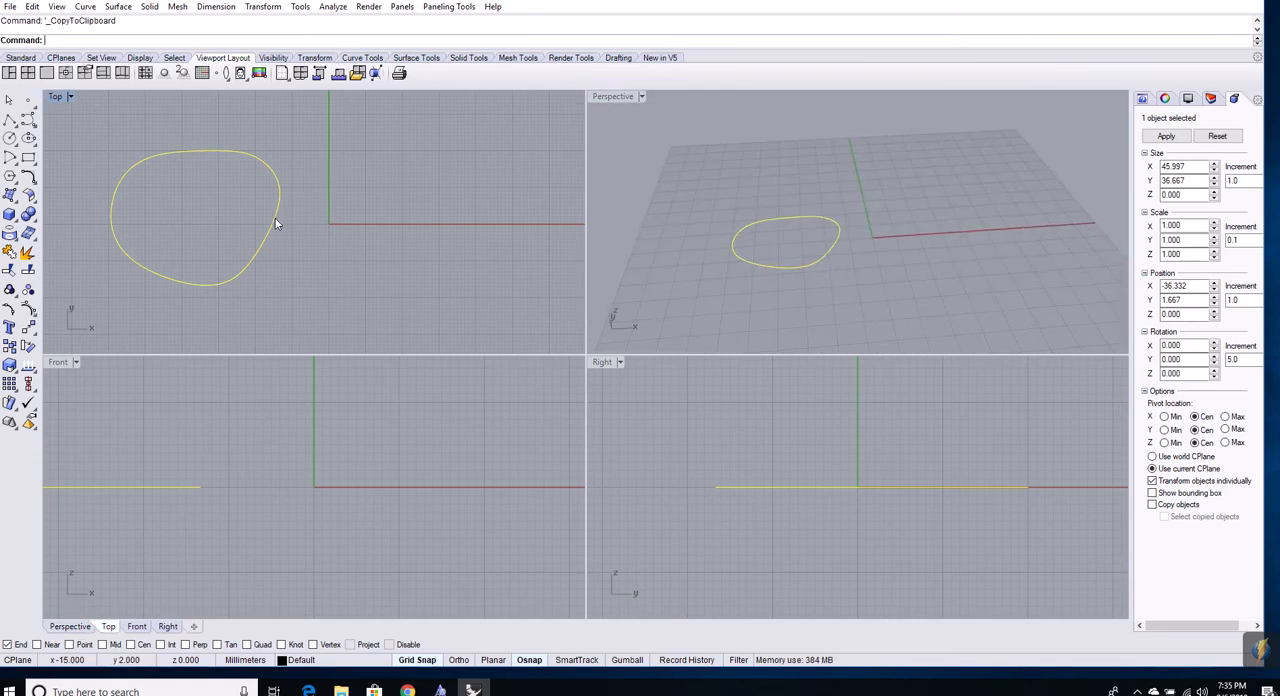
pyautogui.hotkey('ctrl', 'v')
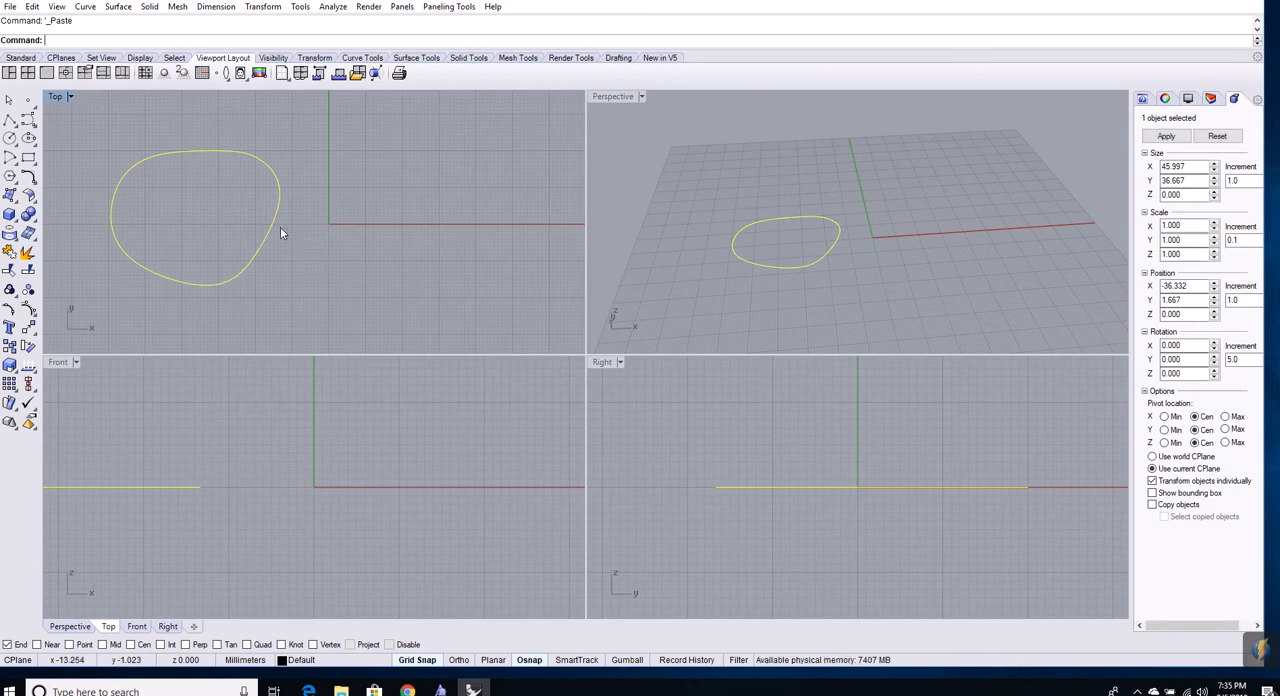
pyautogui.click(272, 232)
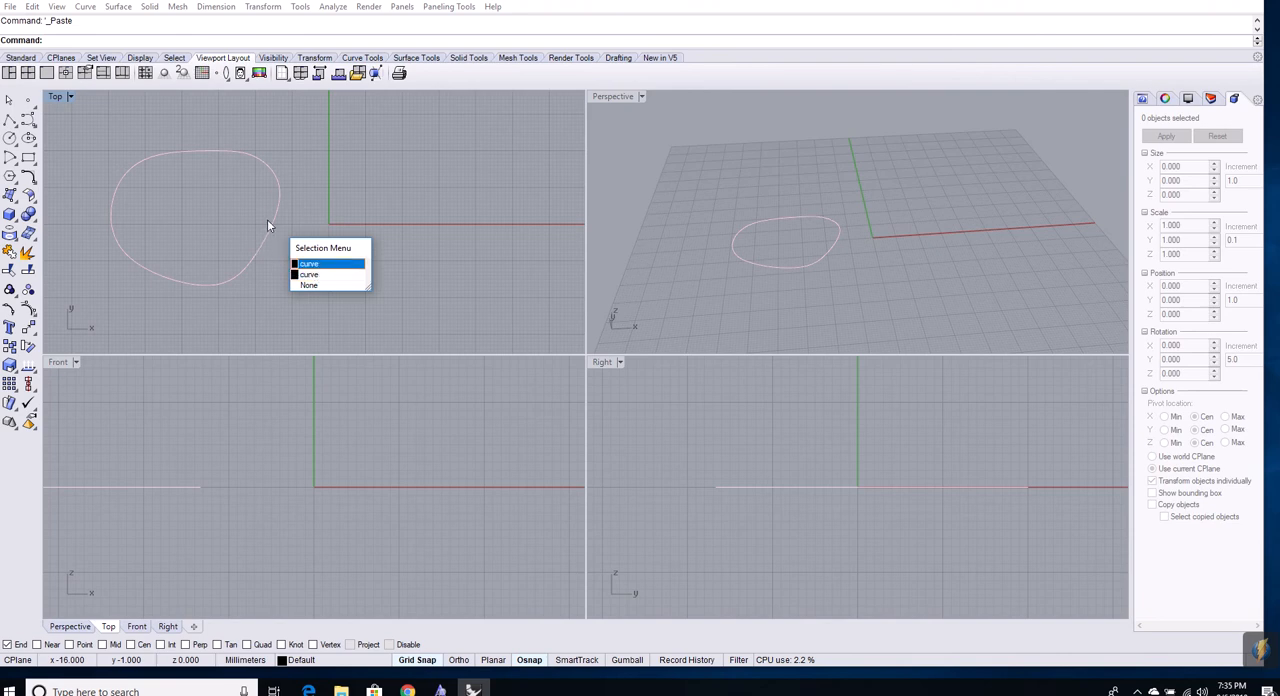
pyautogui.click(314, 266)
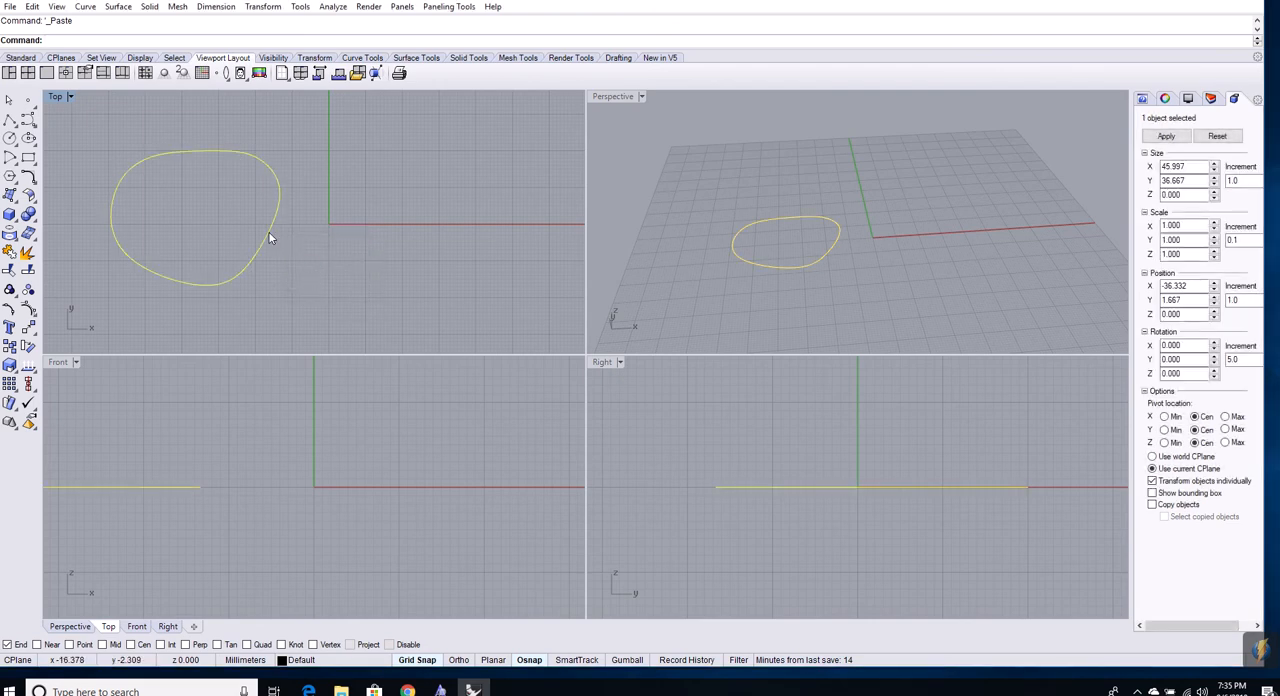
pyautogui.moveTo(270, 238); pyautogui.dragTo(497, 236)
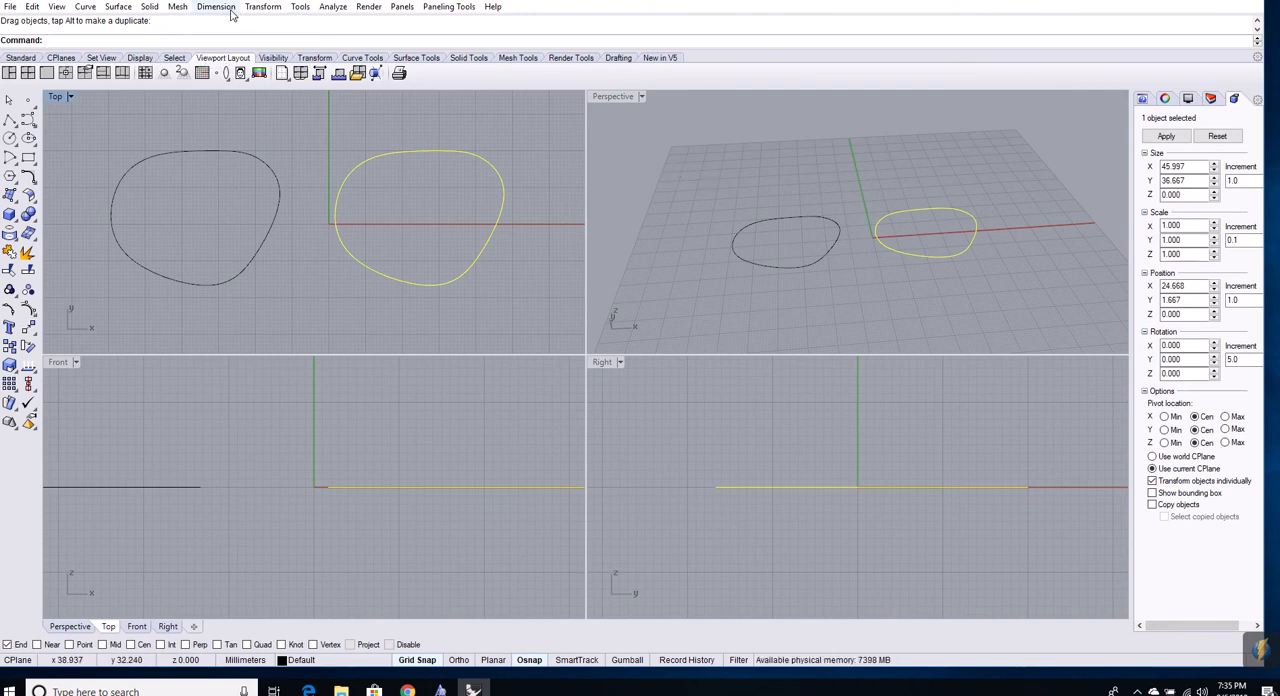
# Create a planar surface from the moved closed curve and select the surface in the Perspective view
pyautogui.click(118, 8)
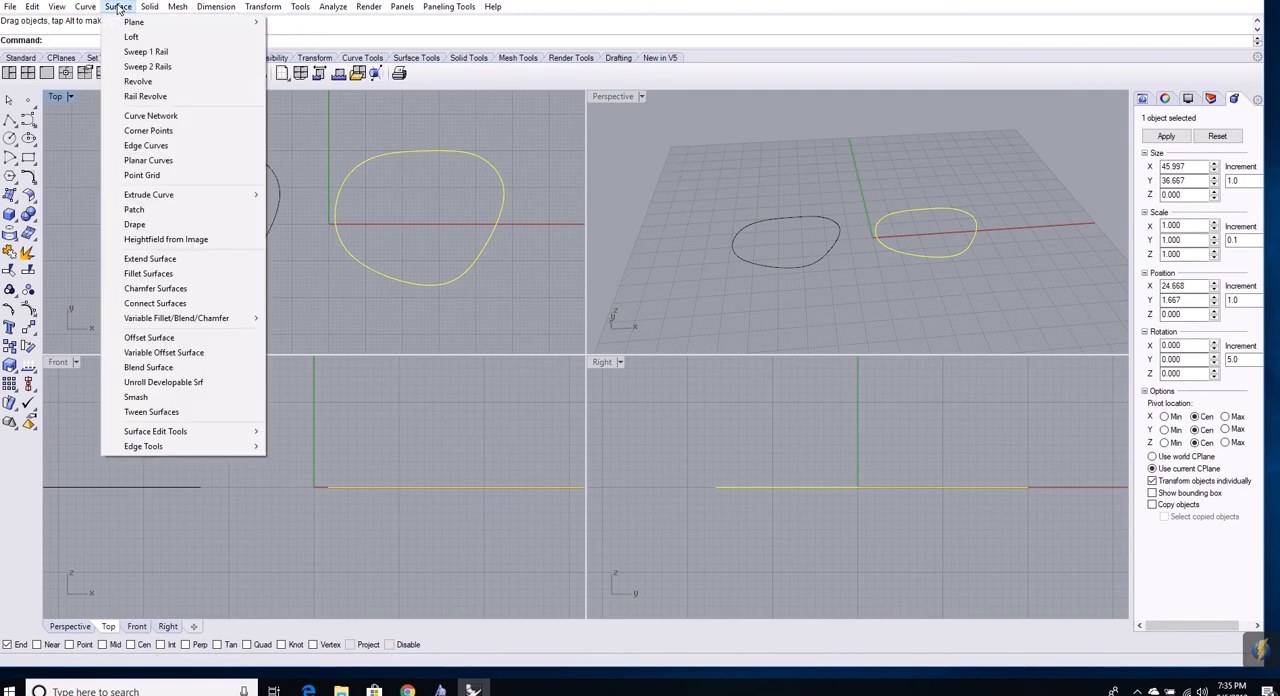
pyautogui.click(160, 162)
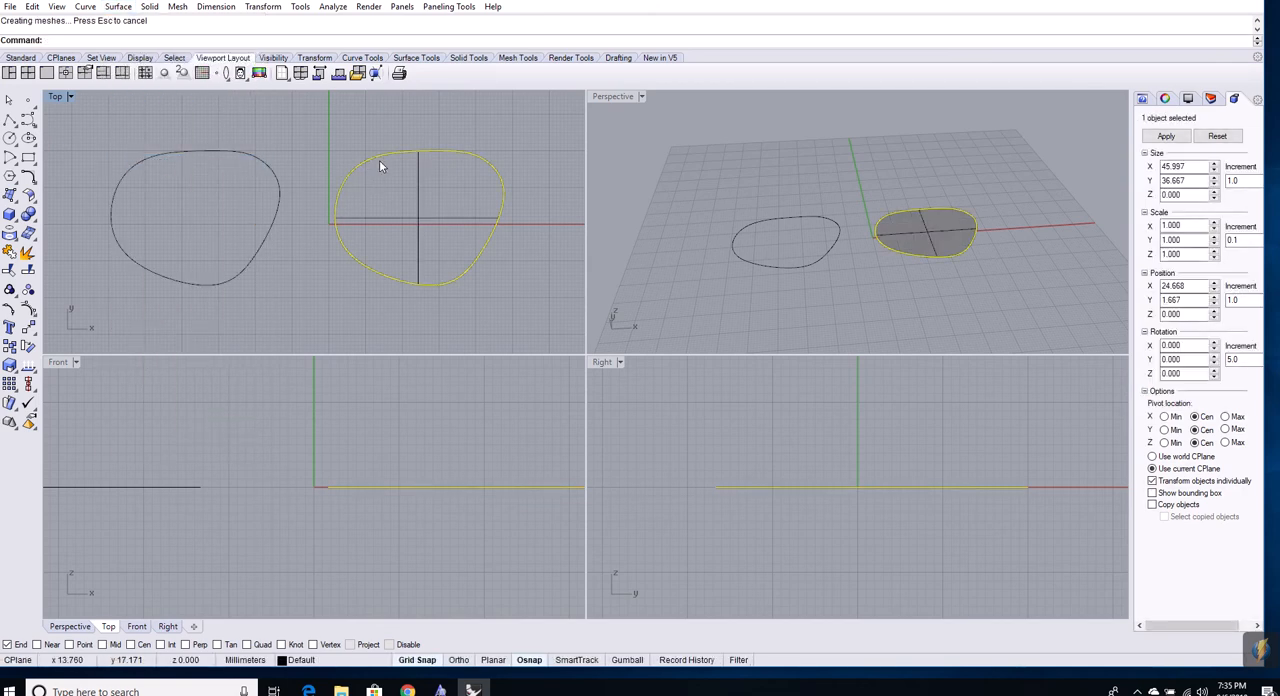
pyautogui.click(1002, 201)
pyautogui.click(966, 228)
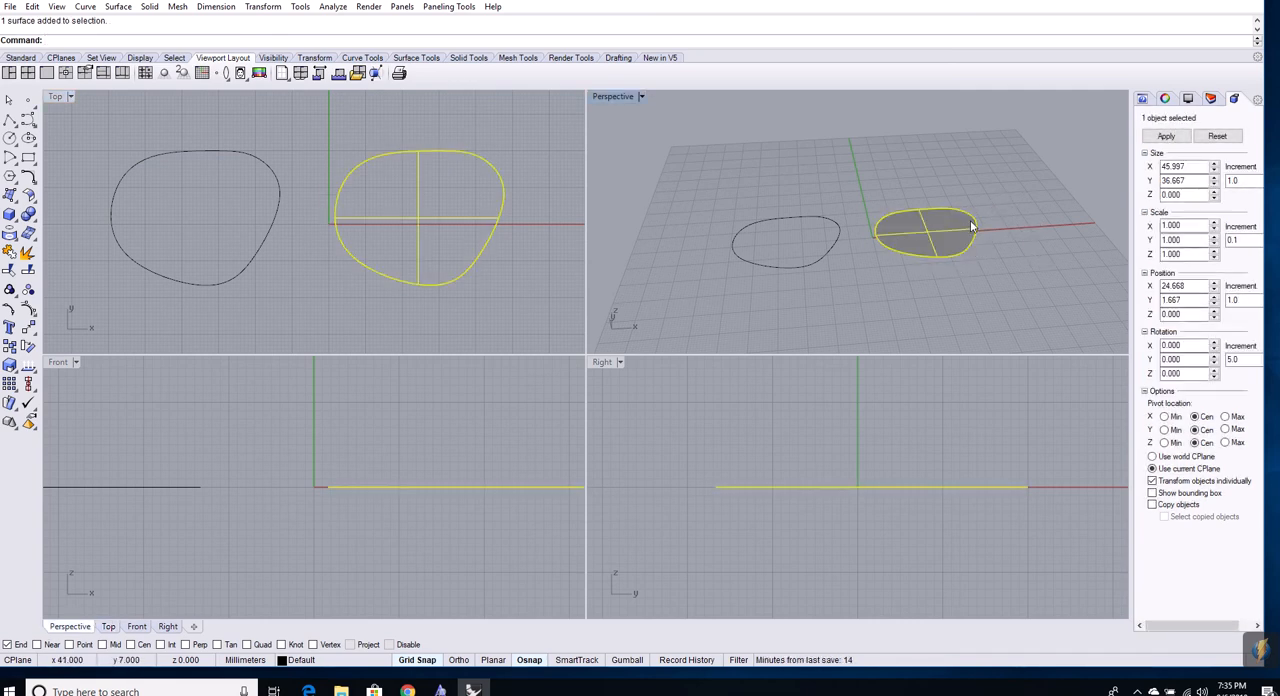
pyautogui.click(1000, 242)
pyautogui.click(956, 242)
pyautogui.rightClick(958, 256)
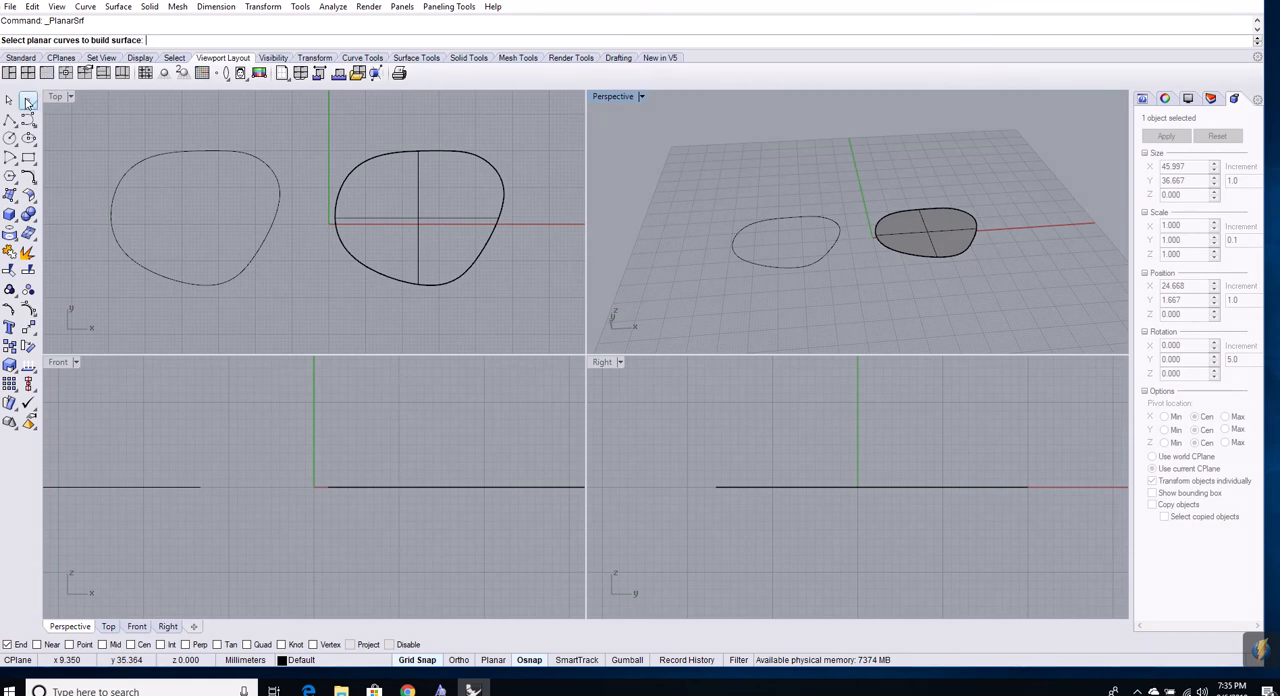
pyautogui.click(9, 101)
pyautogui.click(925, 232)
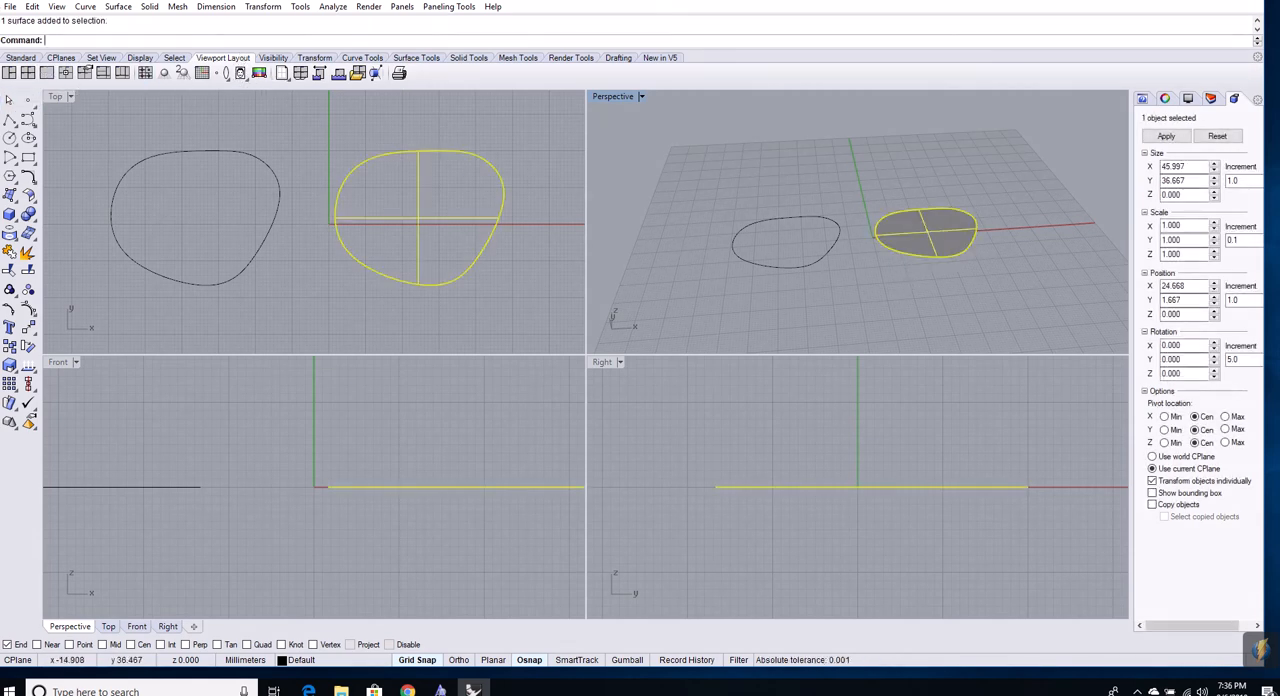
# Try to extrude a curve straight as a surface
pyautogui.click(118, 6)
pyautogui.moveTo(172, 196)
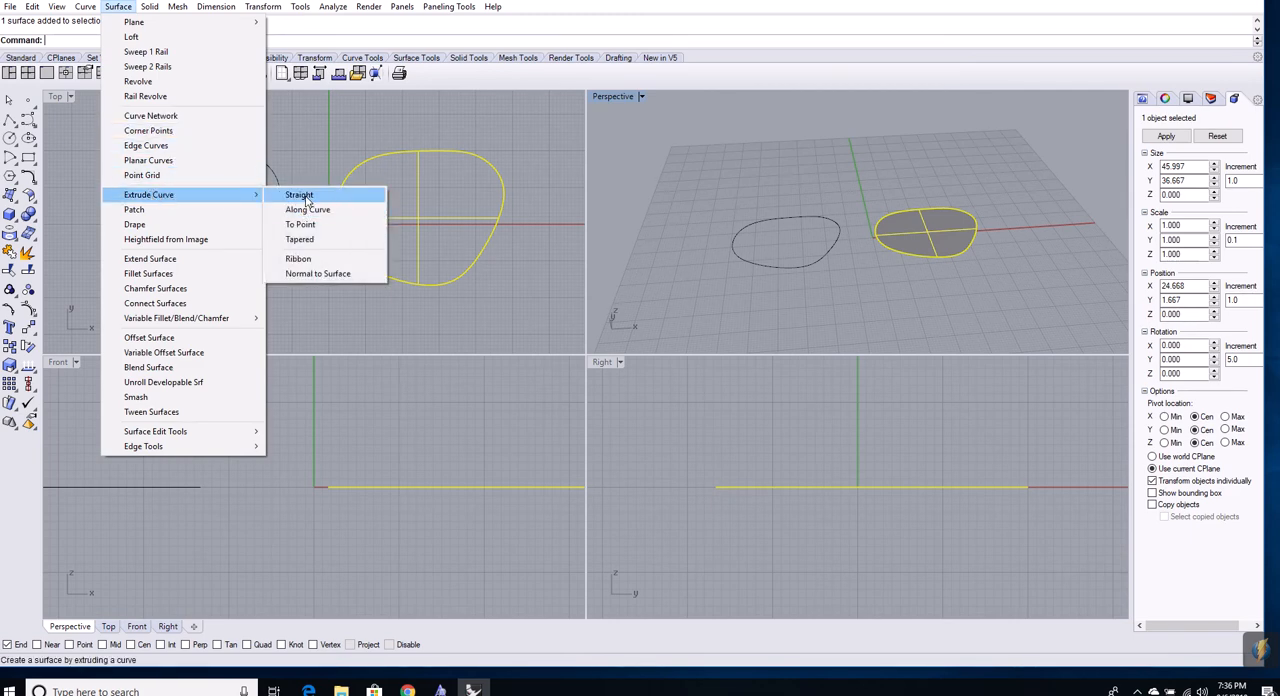
pyautogui.moveTo(149, 6)
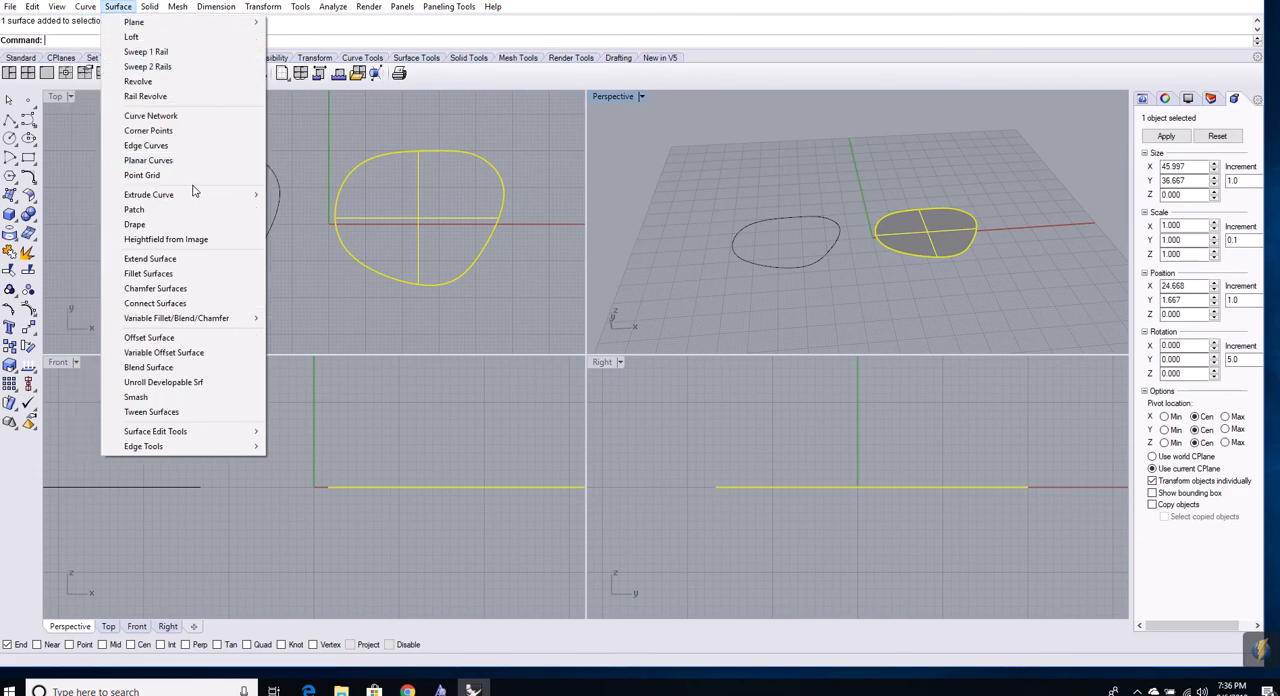
pyautogui.click(290, 196)
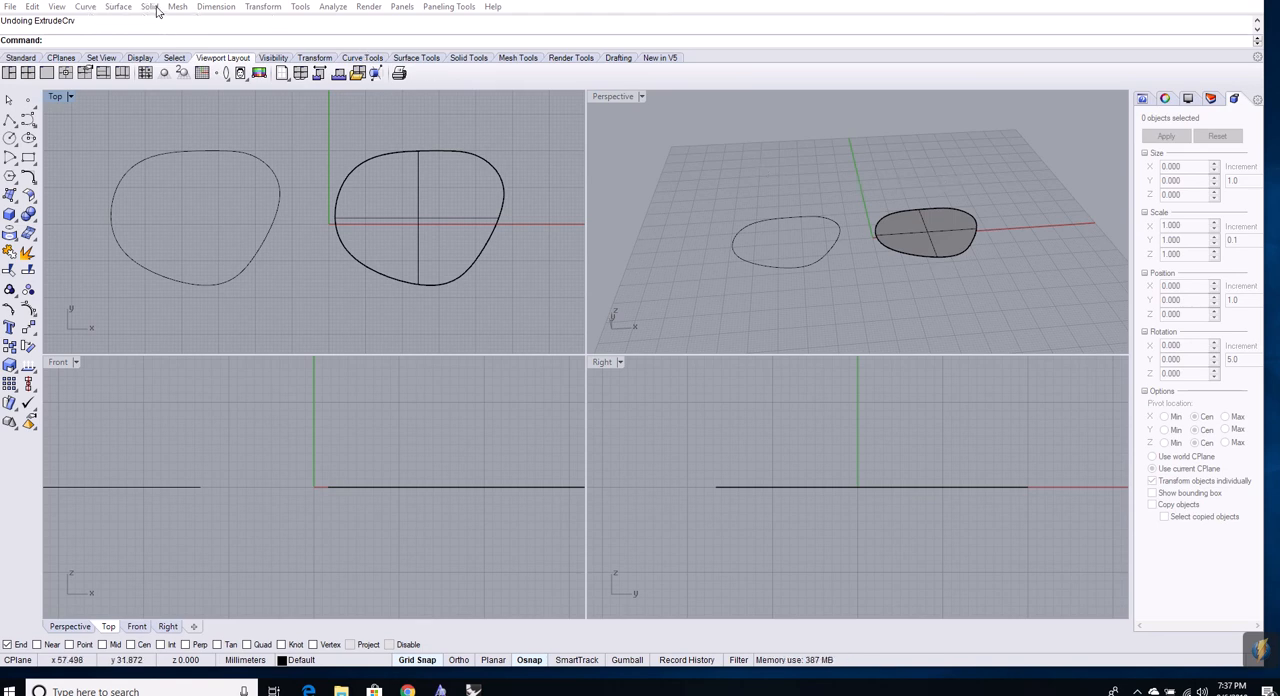
# Extrude the planar surface's edge straight upward into a solid with Extrude Planar Curve, and inspect the solid in the Perspective view
pyautogui.click(151, 8)
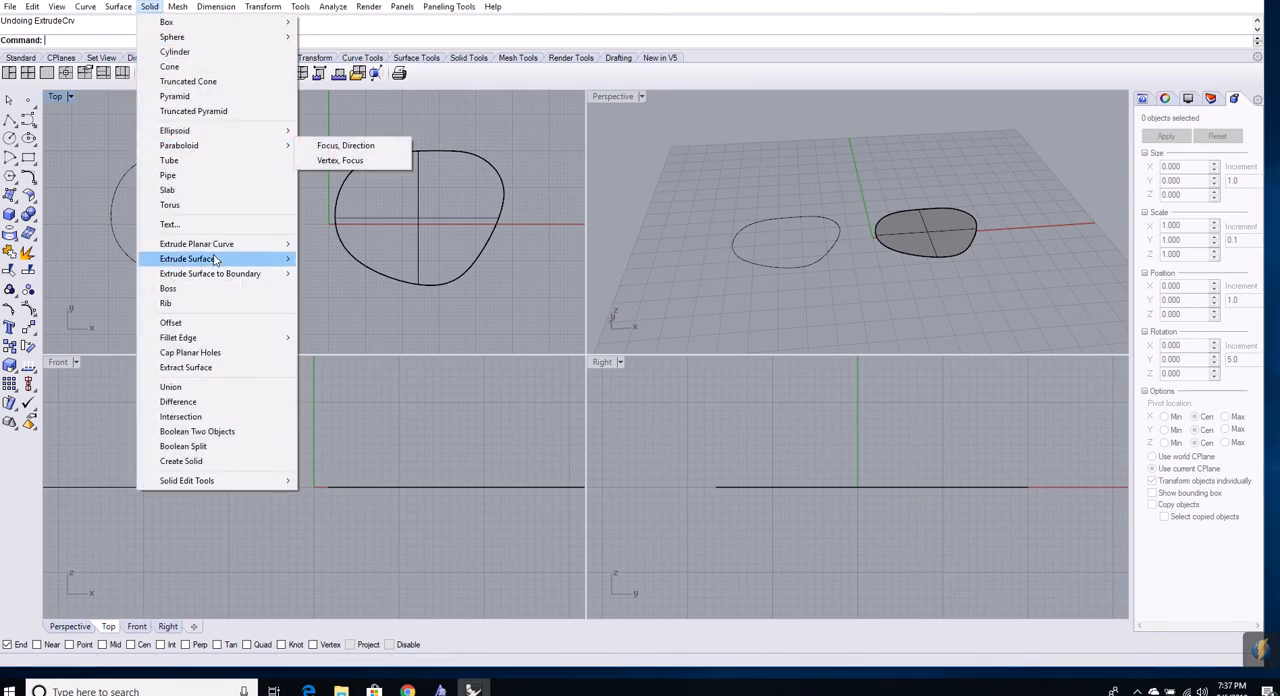
pyautogui.moveTo(214, 250)
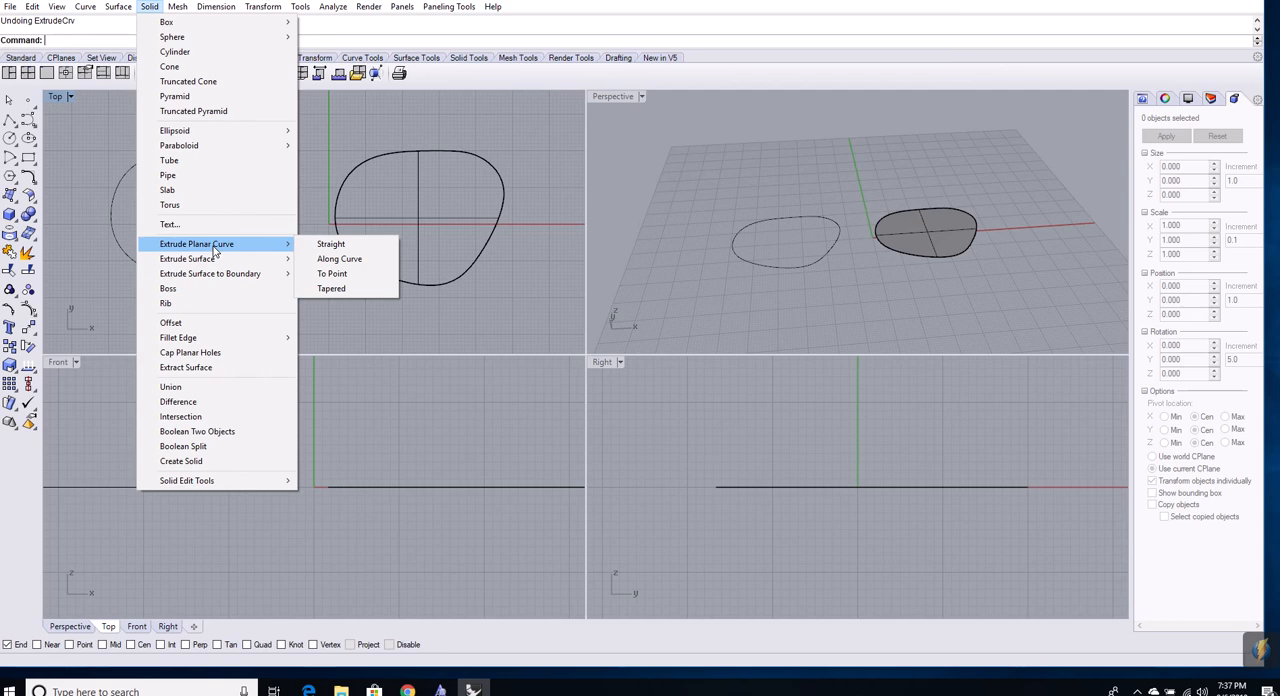
pyautogui.click(333, 248)
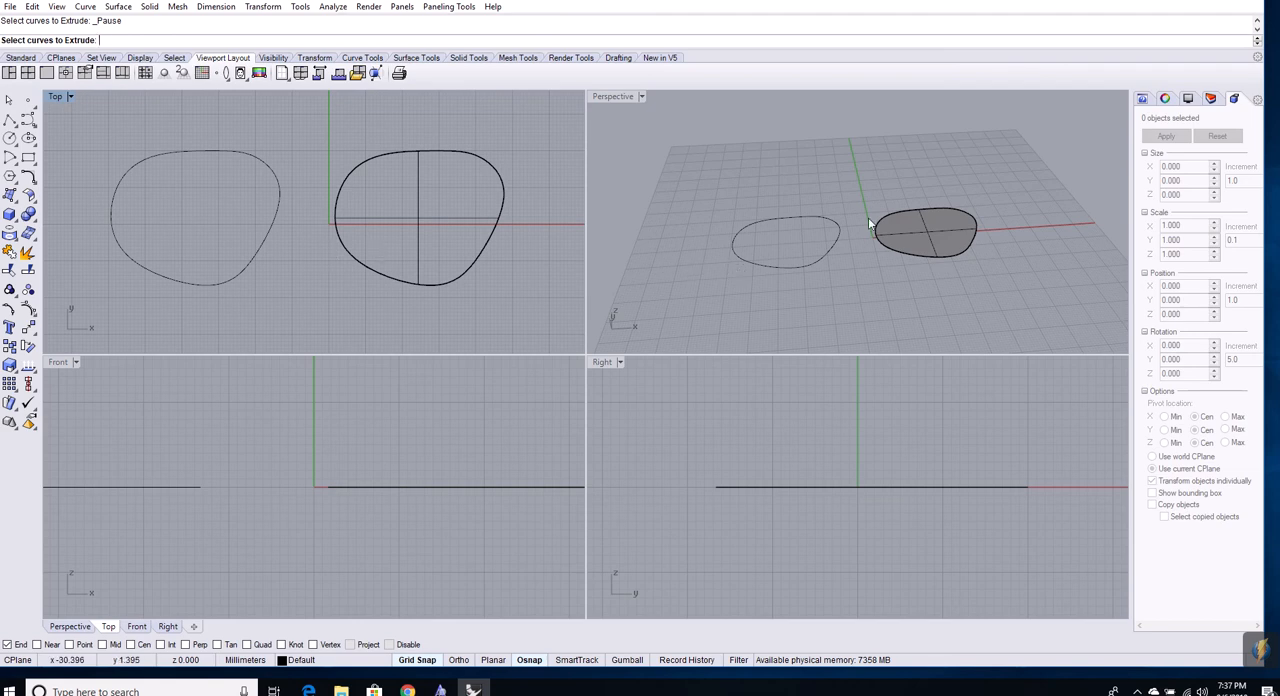
pyautogui.click(934, 242)
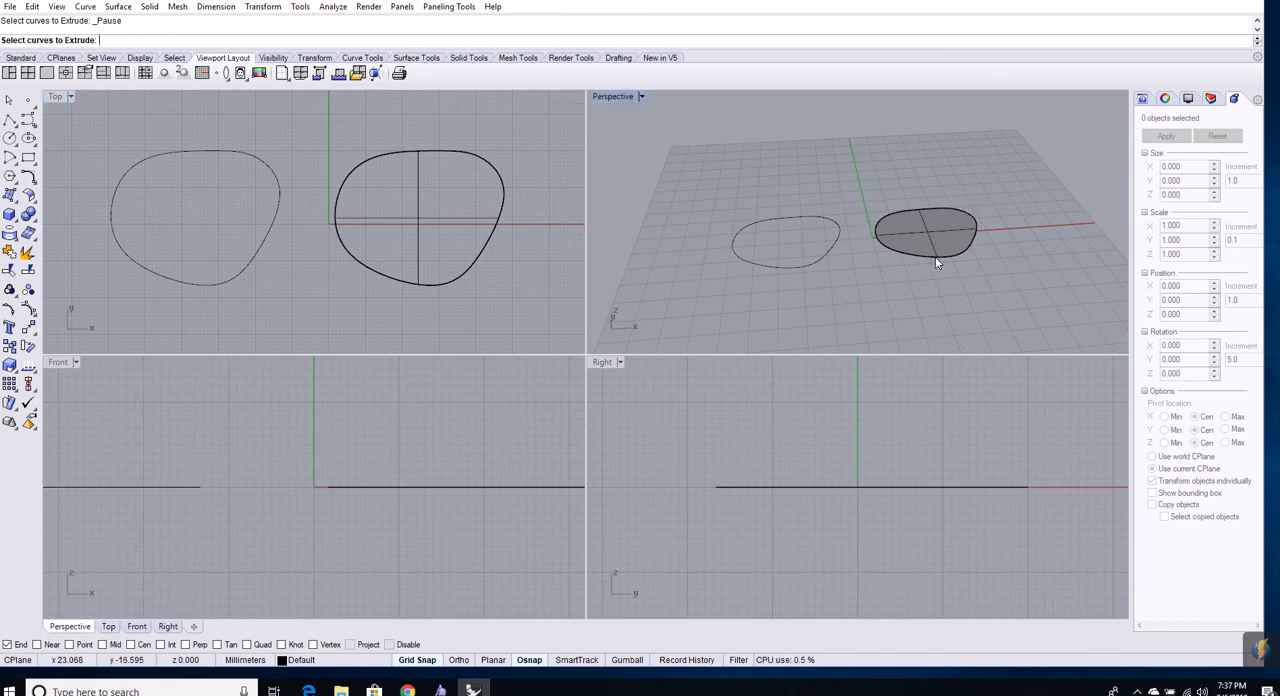
pyautogui.click(935, 255)
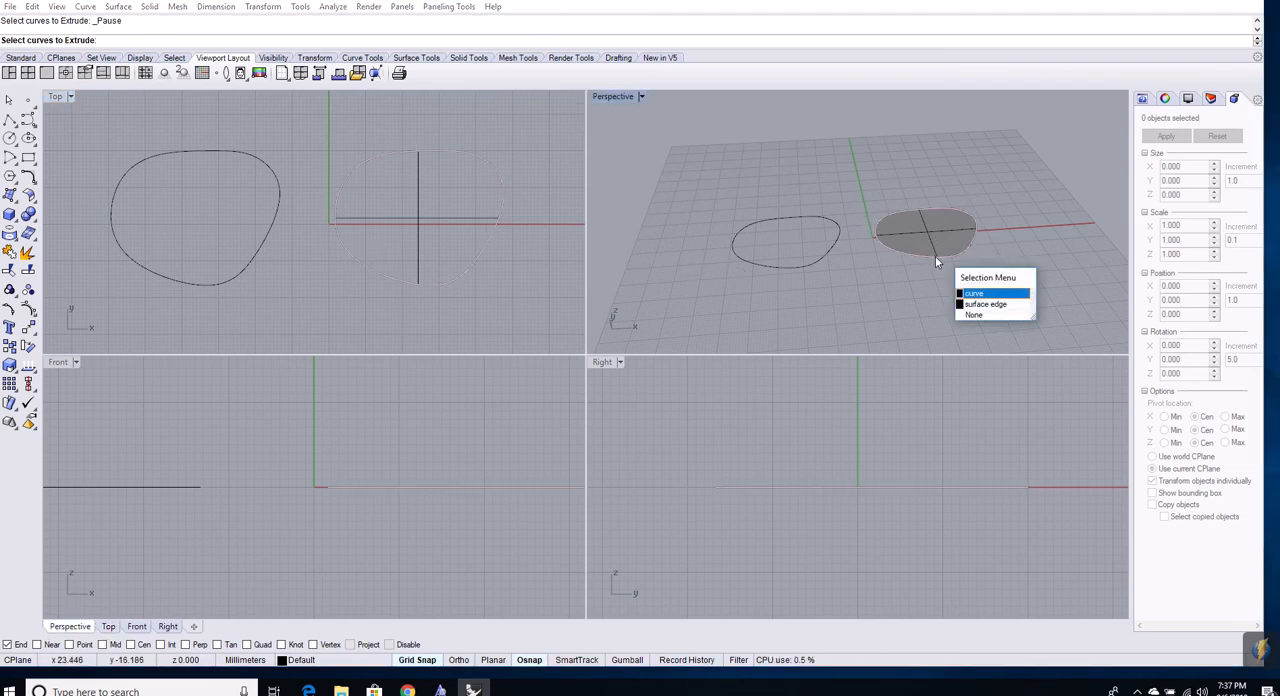
pyautogui.click(988, 304)
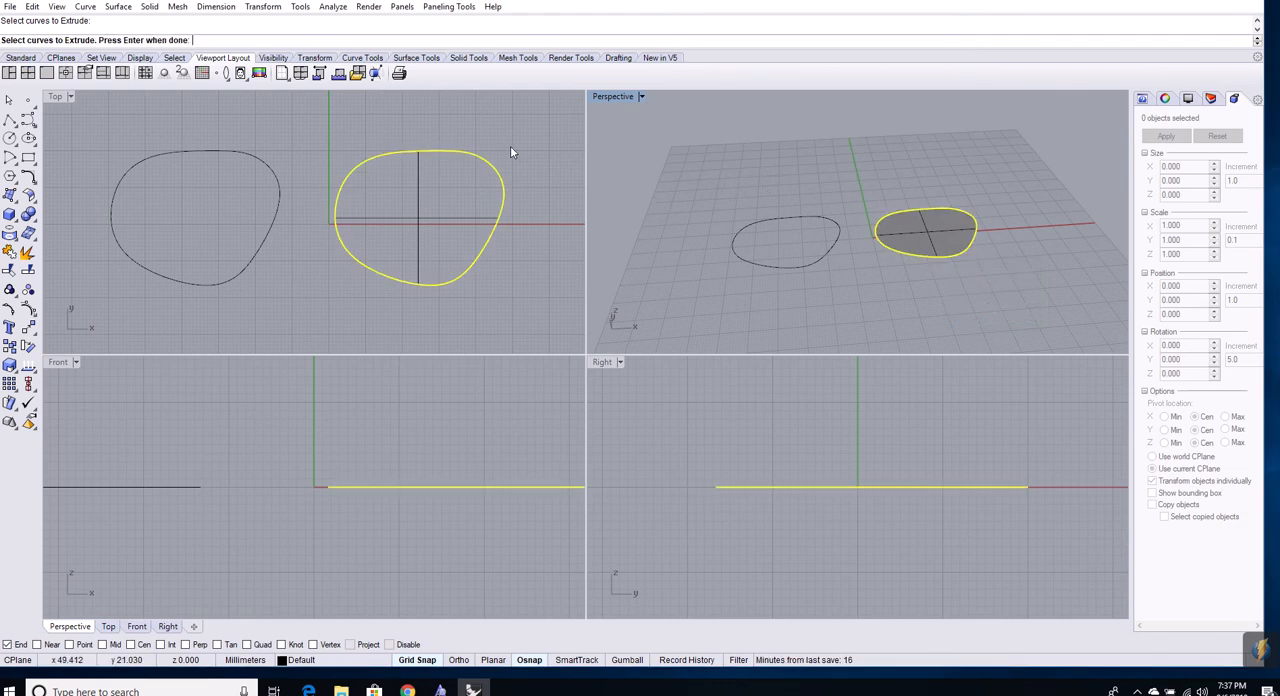
pyautogui.press('Return')
pyautogui.click(682, 186)
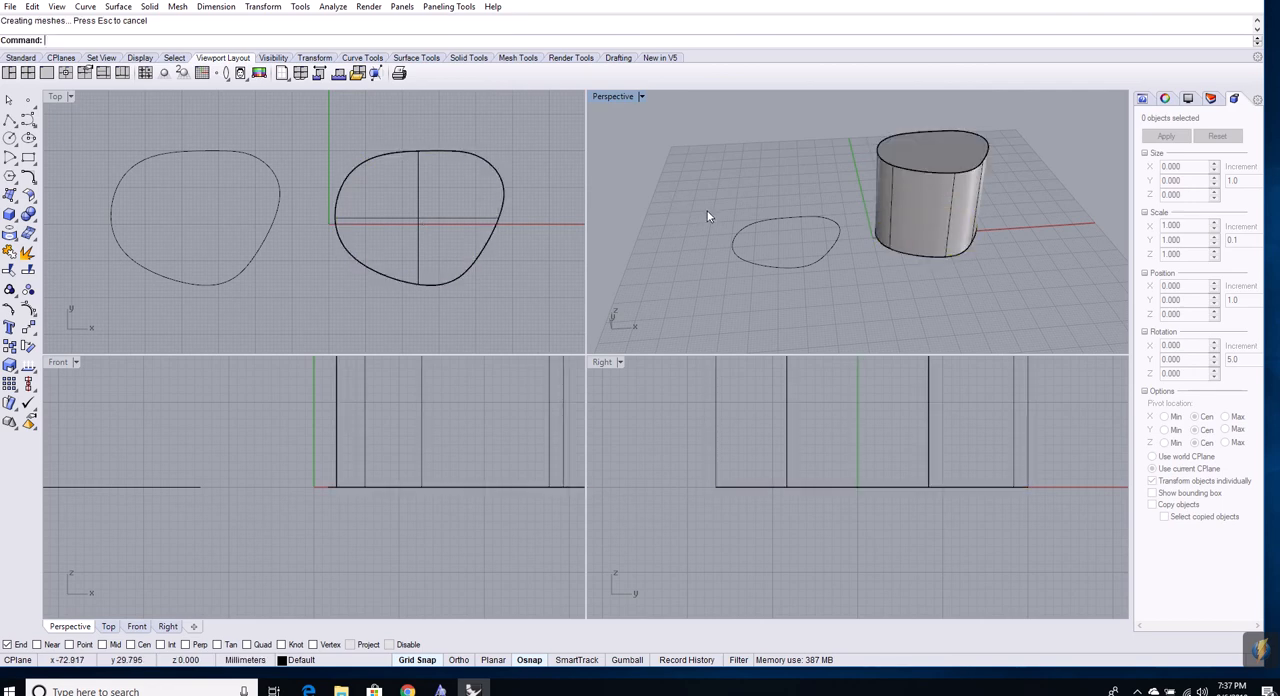
pyautogui.moveTo(933, 205); pyautogui.dragTo(868, 300, button='right')
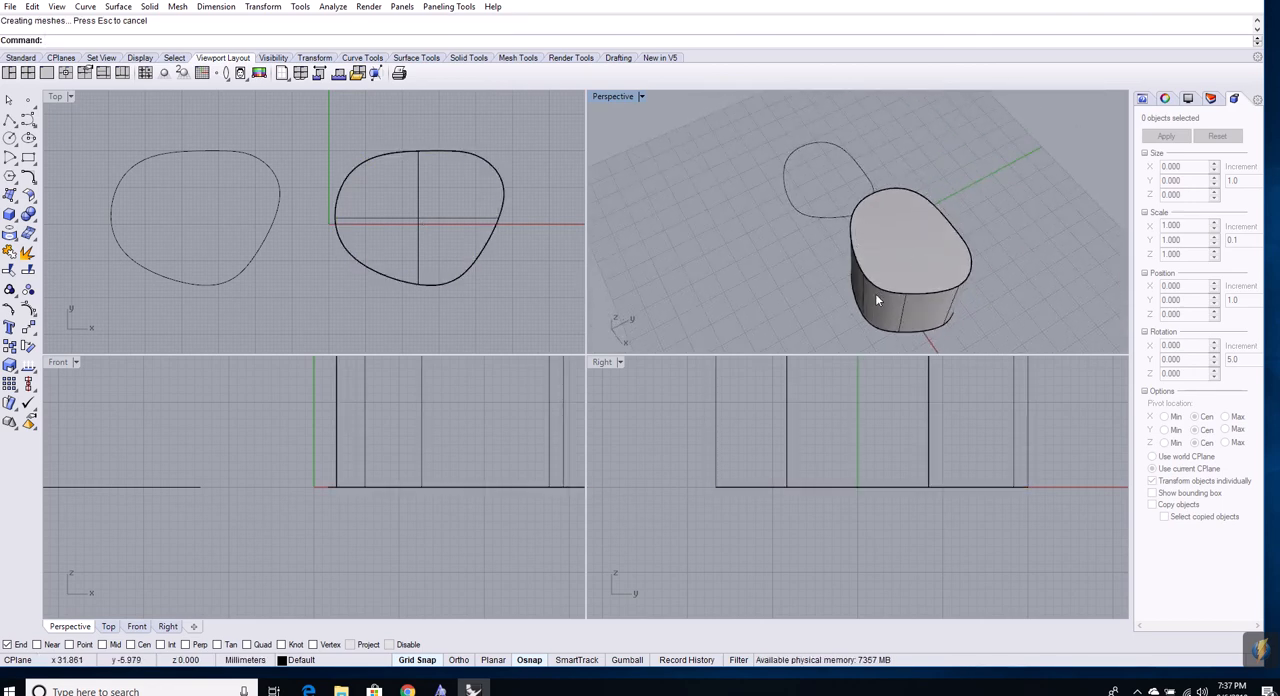
pyautogui.moveTo(842, 333); pyautogui.dragTo(872, 235, button='right')
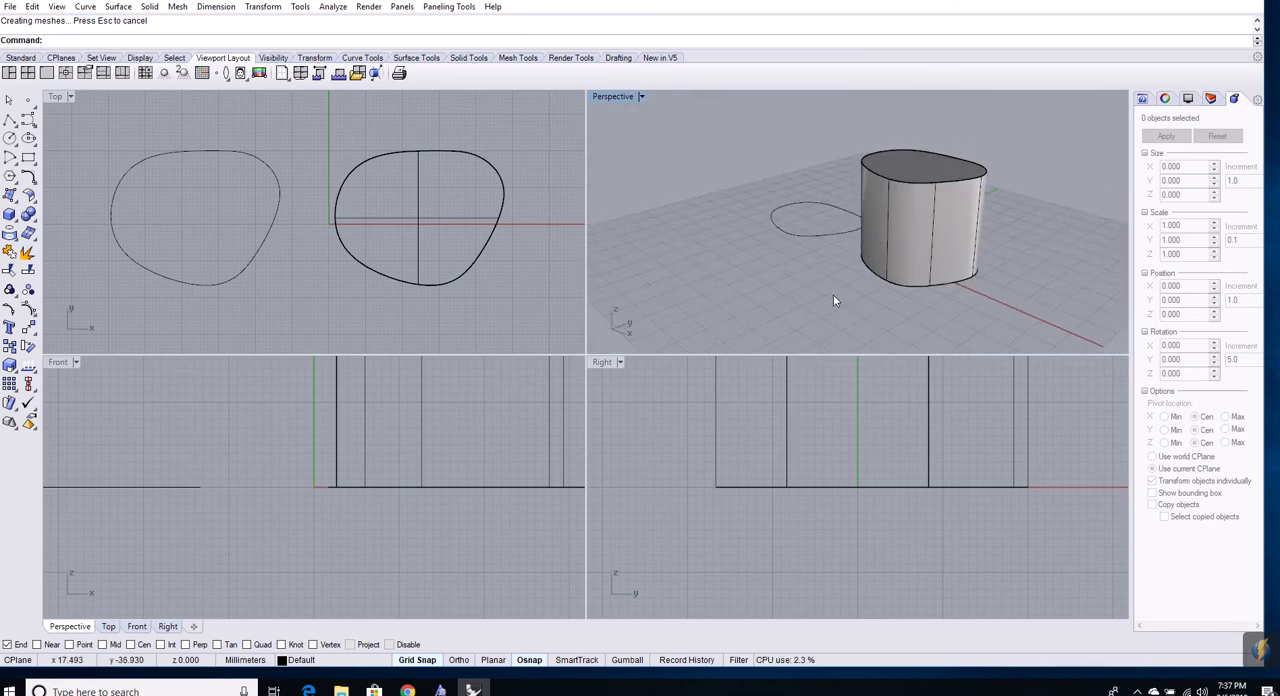
pyautogui.moveTo(833, 294); pyautogui.dragTo(936, 317, button='right')
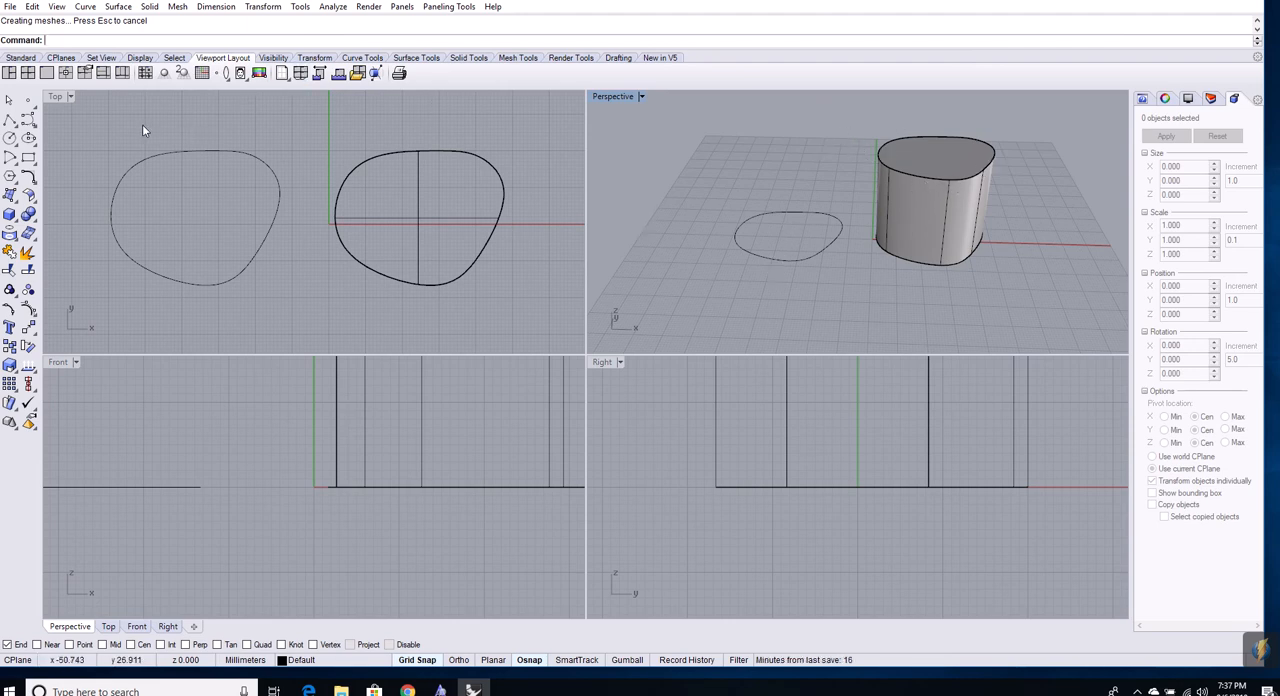
# Try a straight surface extrusion of the remaining closed curve about 33 mm high, inspect it, and undo the extrusion
pyautogui.click(118, 7)
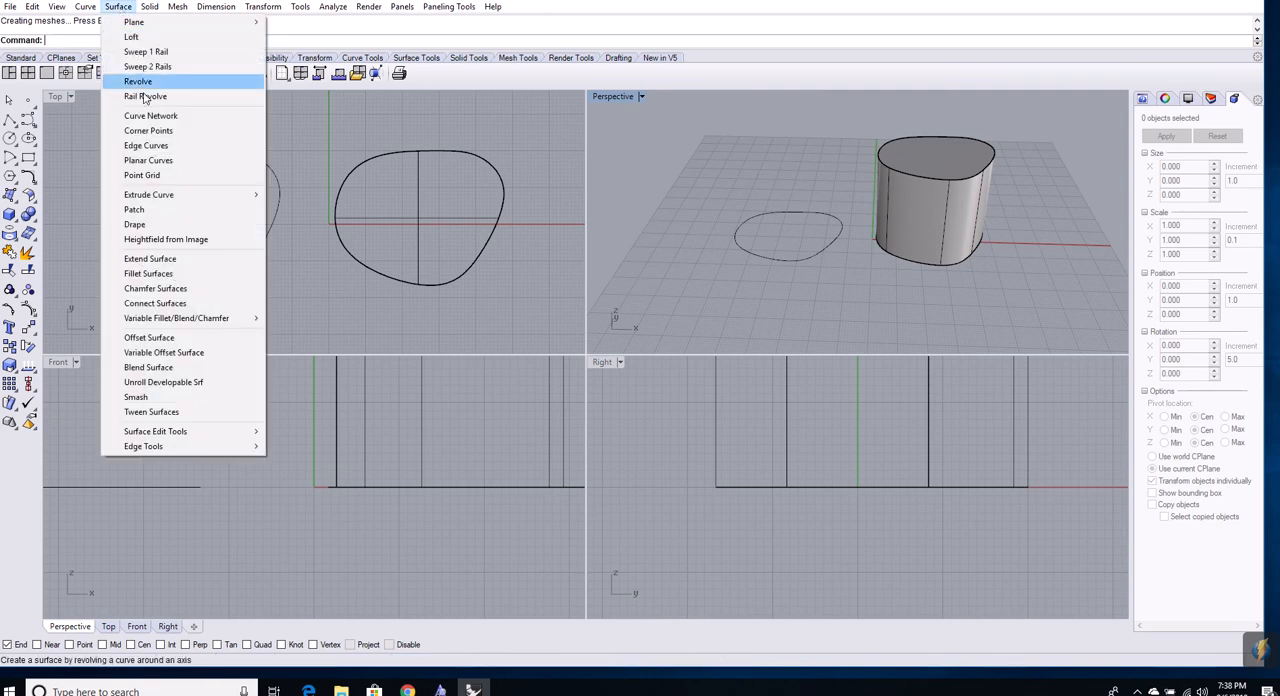
pyautogui.moveTo(250, 196)
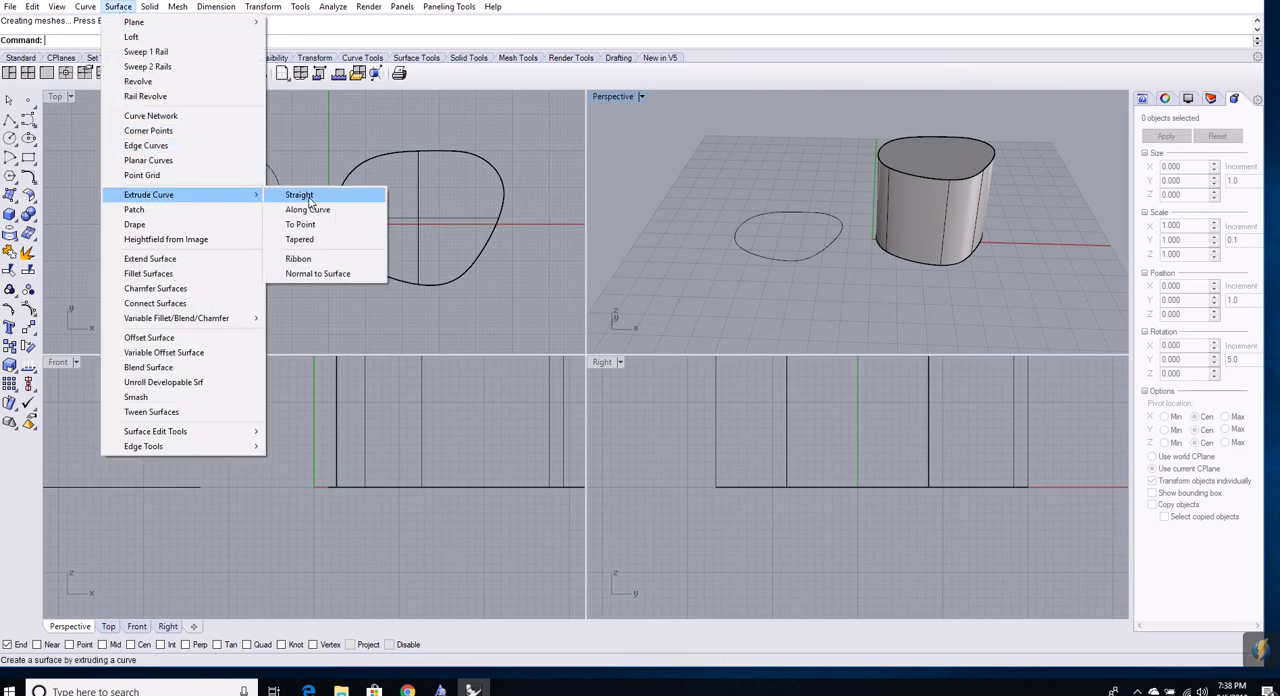
pyautogui.click(299, 195)
pyautogui.click(768, 261)
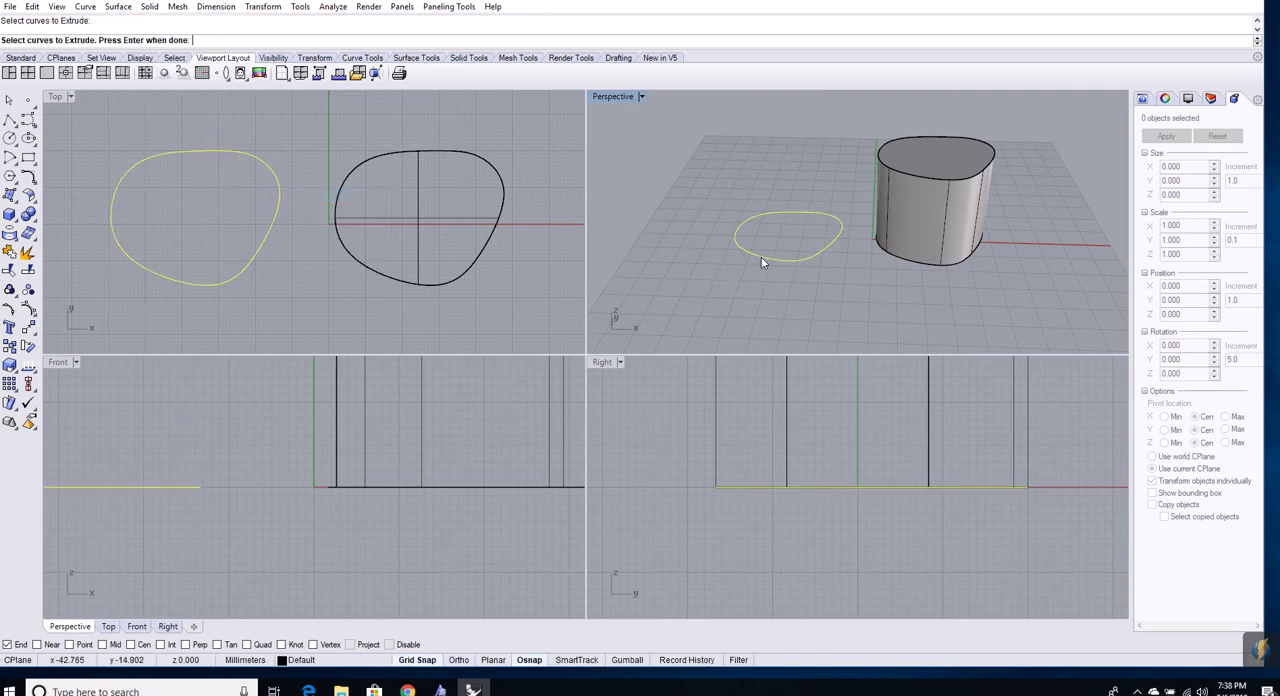
pyautogui.press('Return')
pyautogui.click(756, 179)
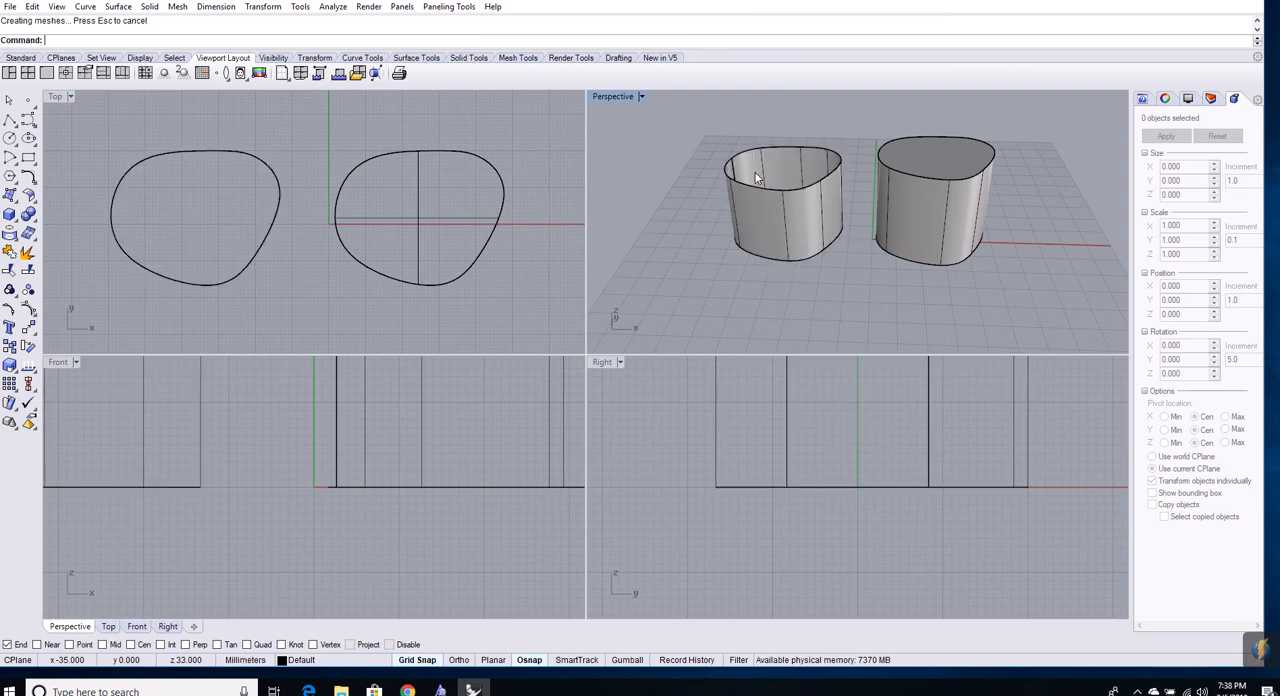
pyautogui.moveTo(842, 249)
pyautogui.mouseDown(button='right')
pyautogui.moveTo(825, 318)
pyautogui.moveTo(844, 325)
pyautogui.moveTo(875, 312)
pyautogui.moveTo(844, 272)
pyautogui.mouseUp(button='right')
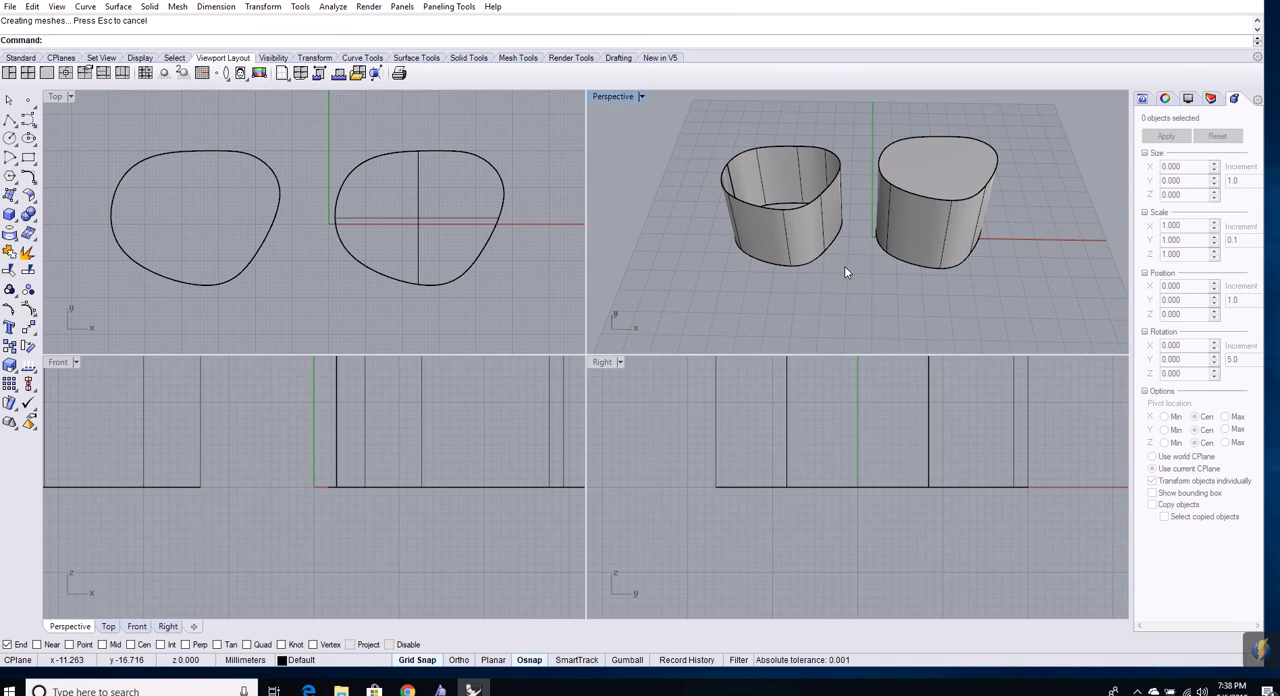
pyautogui.hotkey('ctrl', 'z')
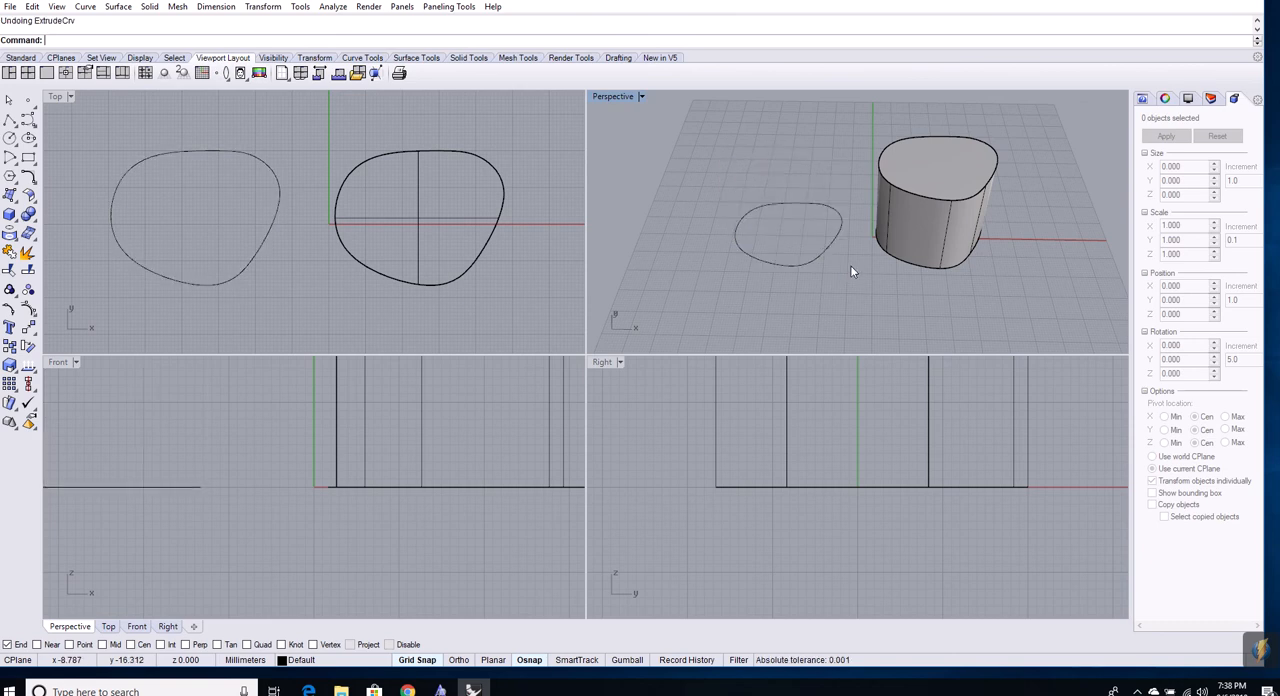
# Extrude the remaining closed curve straight up 25 mm as an uncapped surface and compare it with the solid in the Perspective view
pyautogui.rightClick(770, 259)
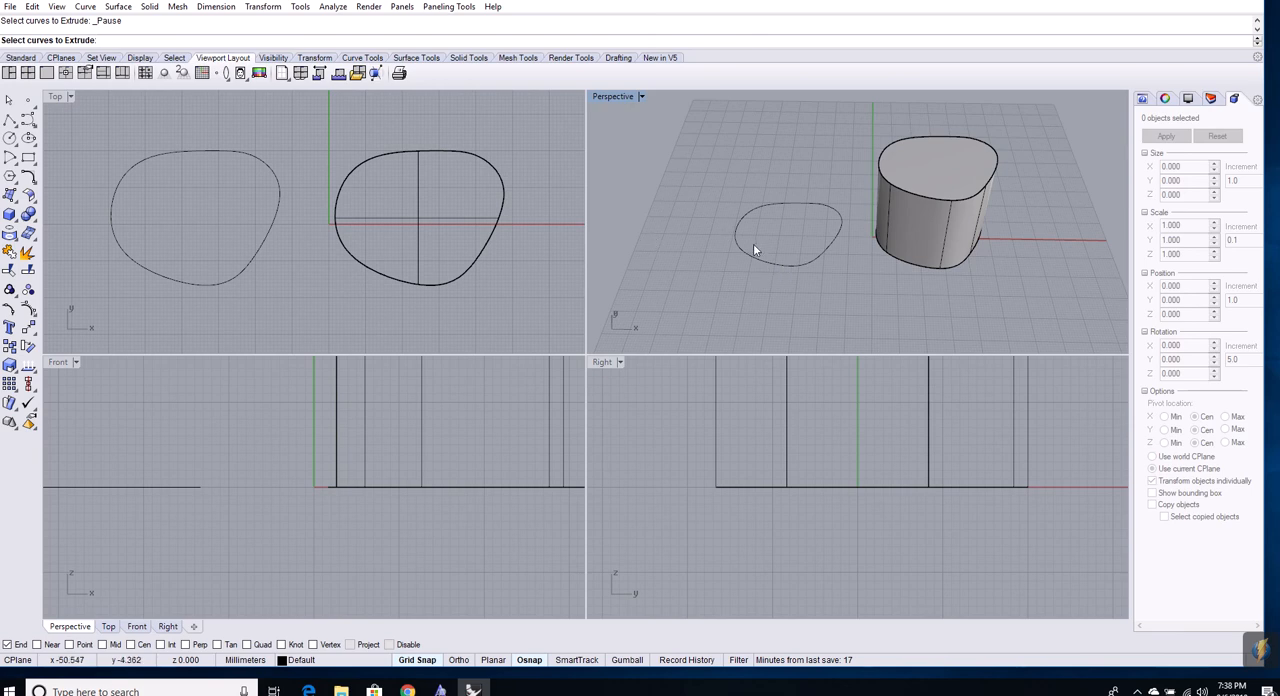
pyautogui.click(779, 266)
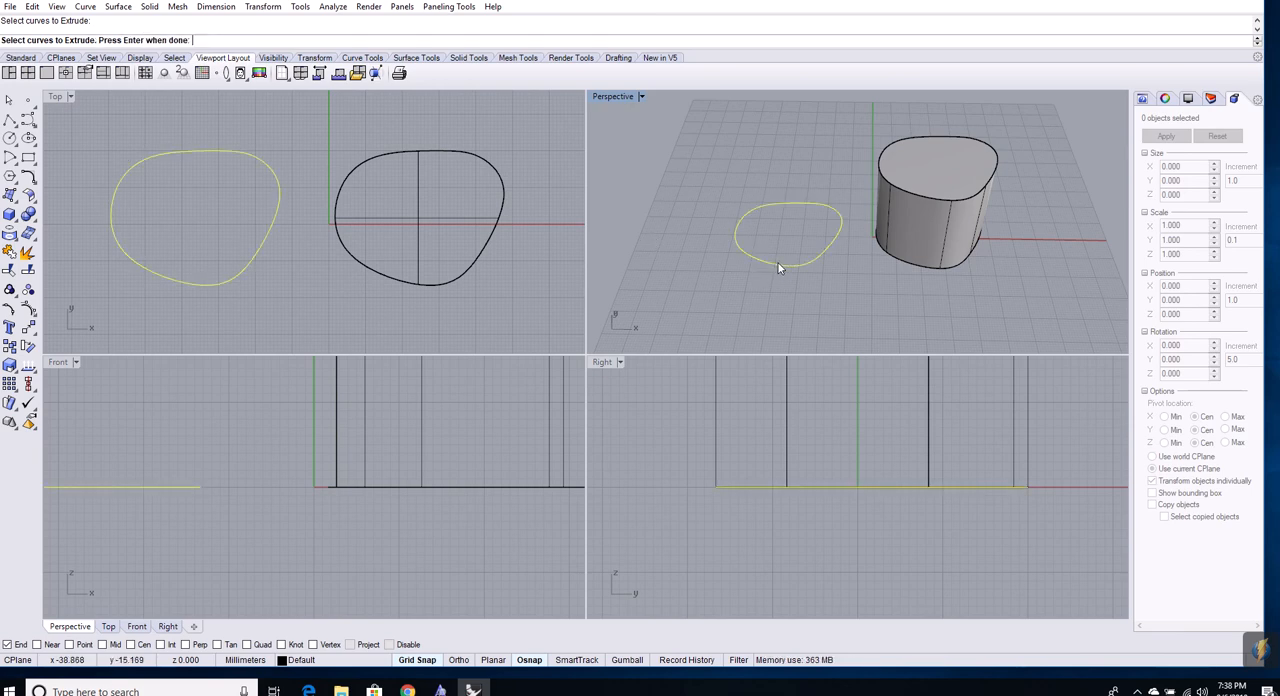
pyautogui.rightClick(779, 266)
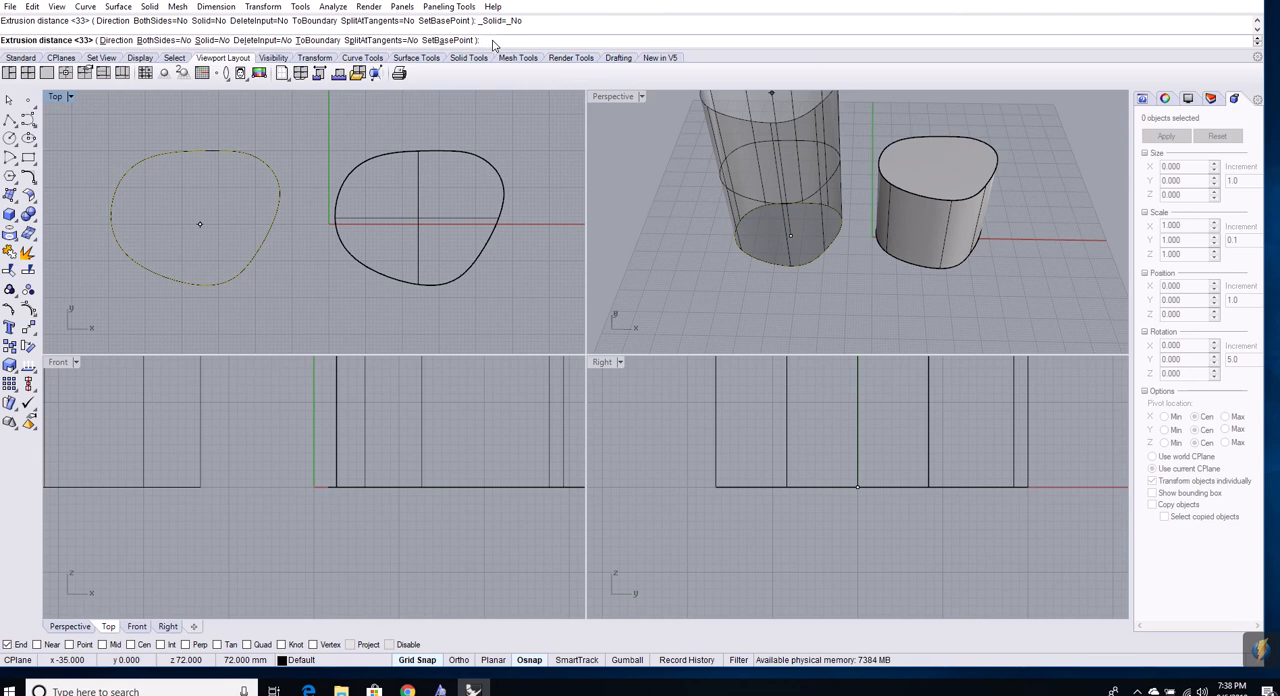
pyautogui.write('25')
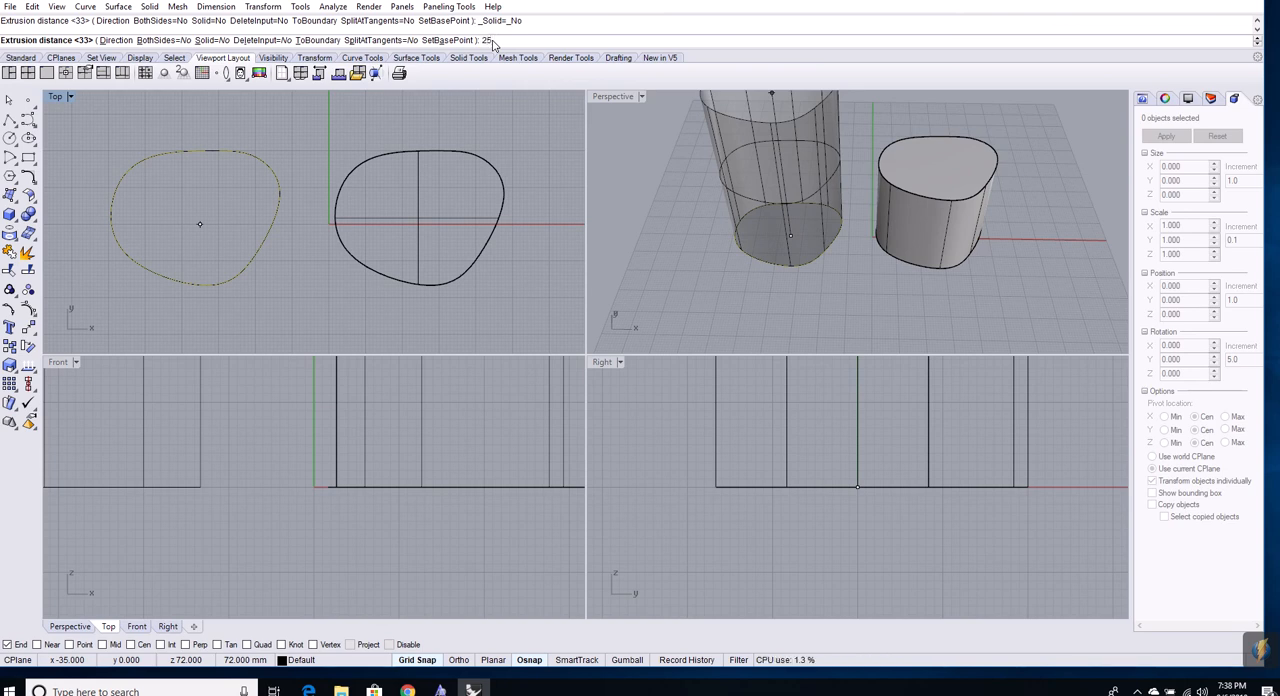
pyautogui.press('Return')
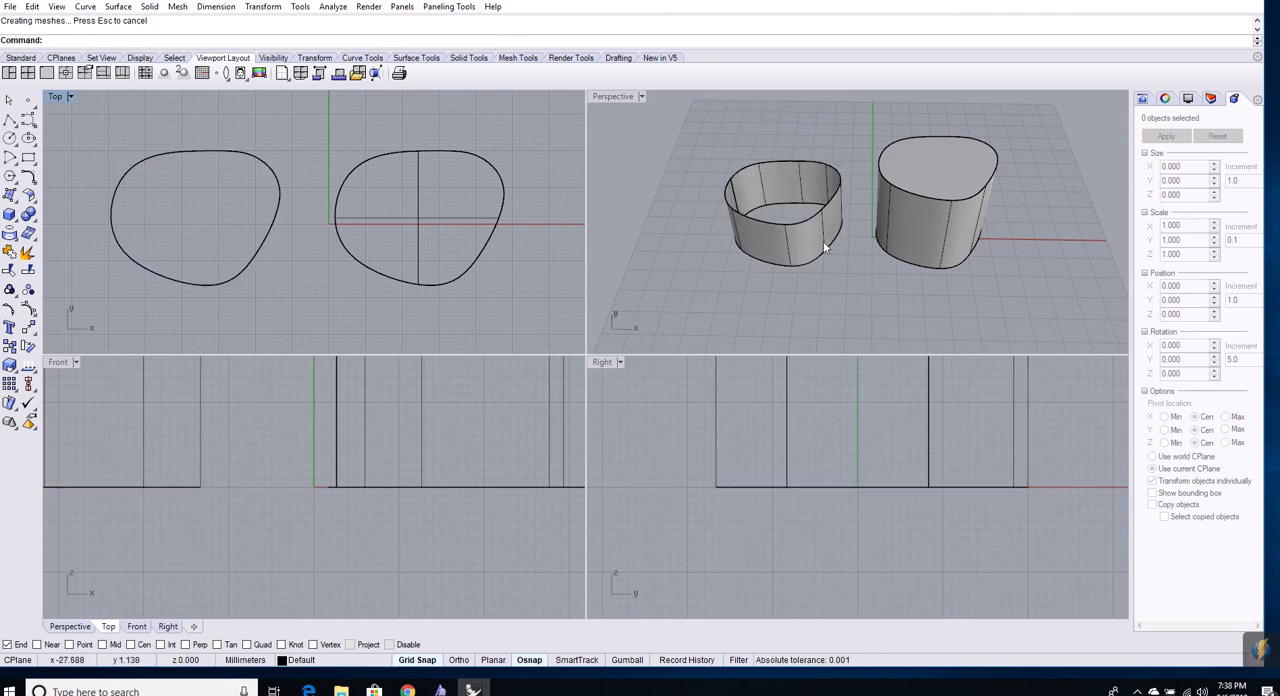
pyautogui.moveTo(823, 241); pyautogui.dragTo(836, 266, button='right')
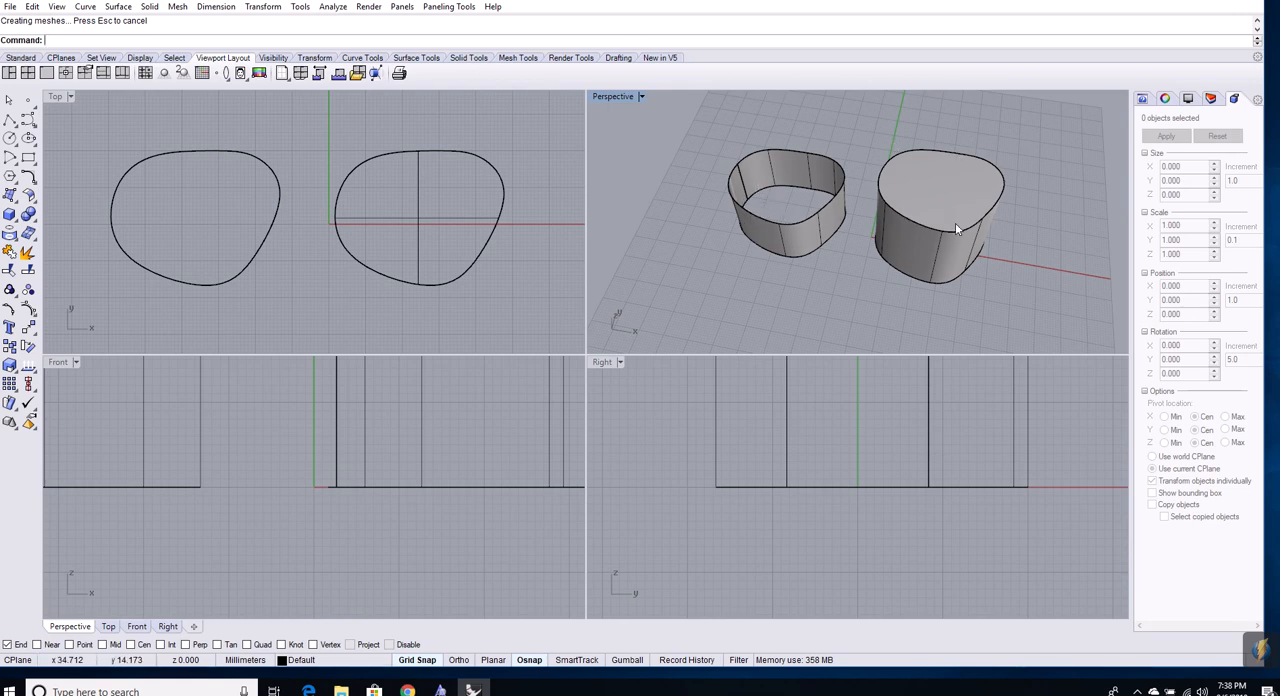
pyautogui.moveTo(1027, 249); pyautogui.dragTo(1030, 220, button='right')
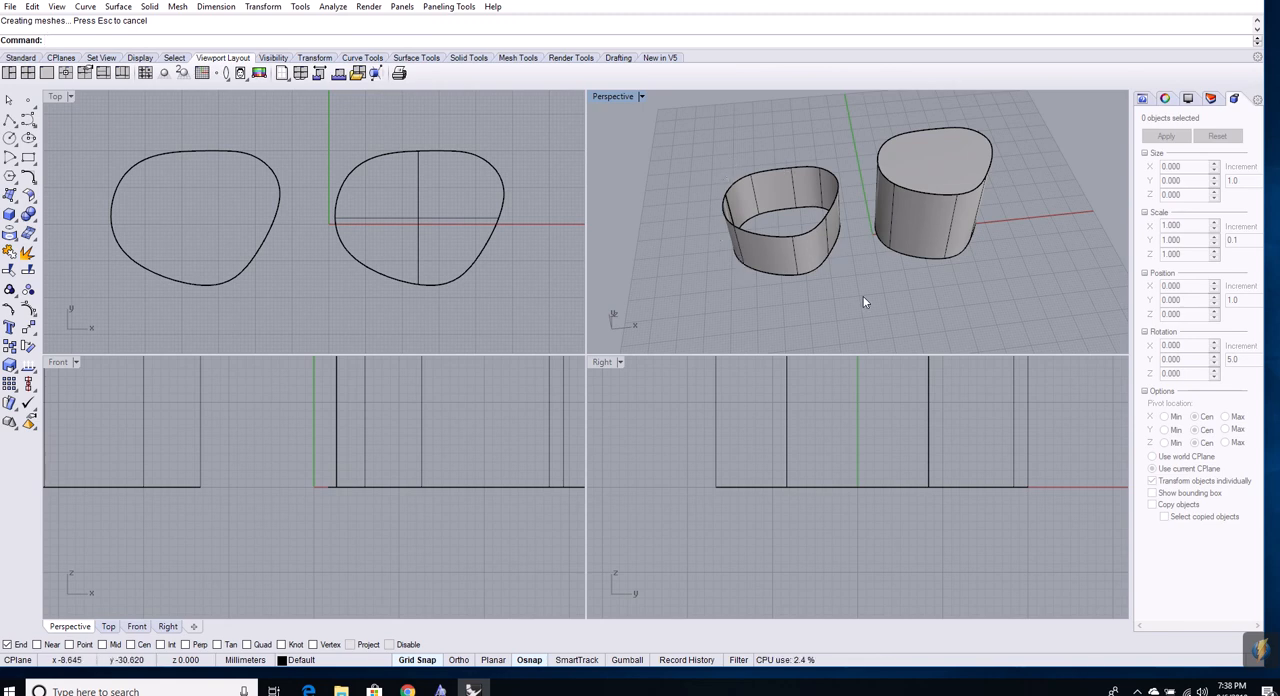
pyautogui.moveTo(926, 308); pyautogui.dragTo(863, 286, button='right')
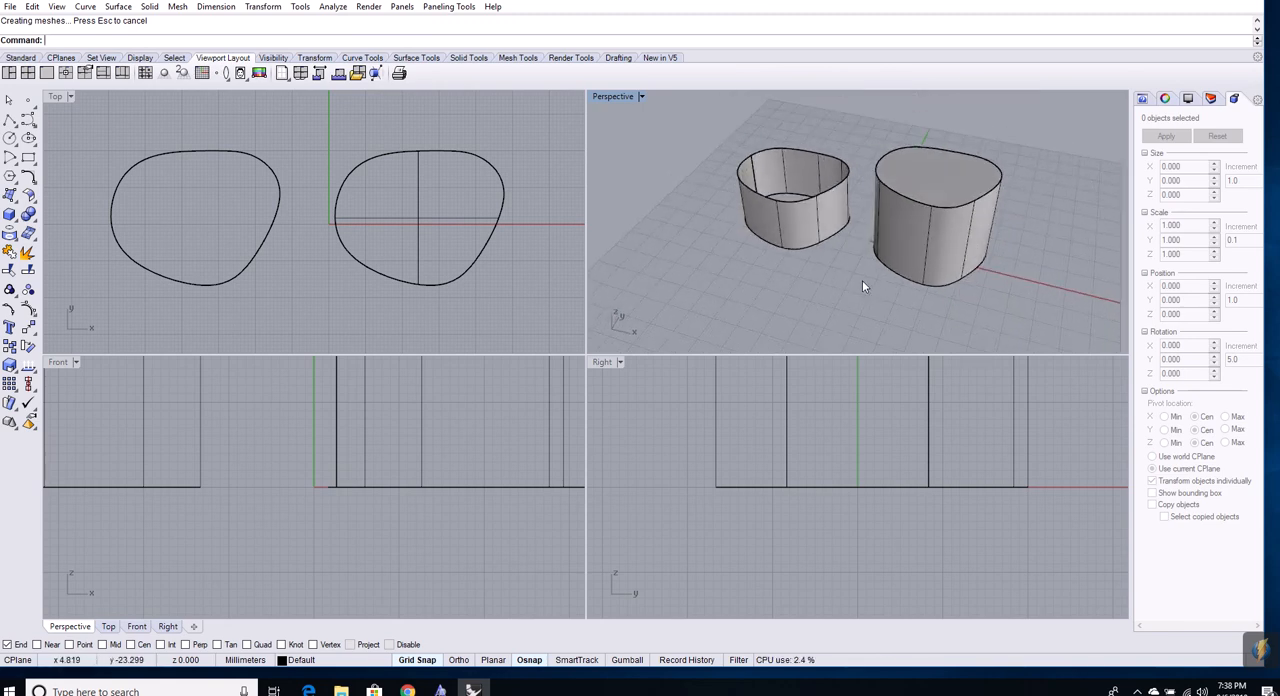